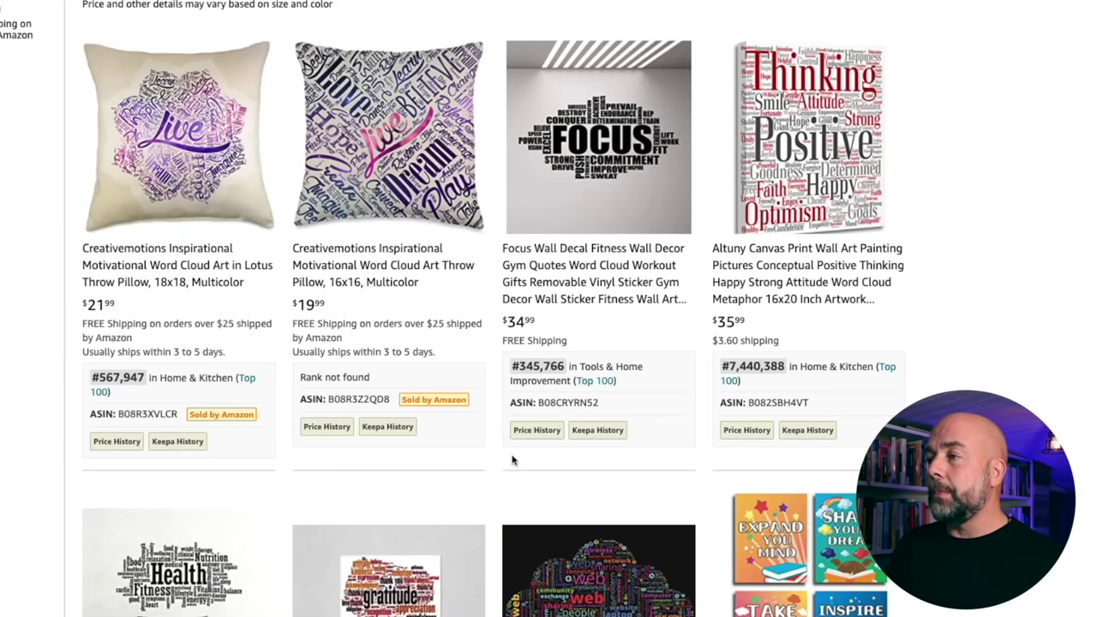
Step: Scroll through Amazon's word cloud product results, such as pillows, decals and canvas prints
mouse_move(536, 430)
scroll(472, 366, "down", 8)
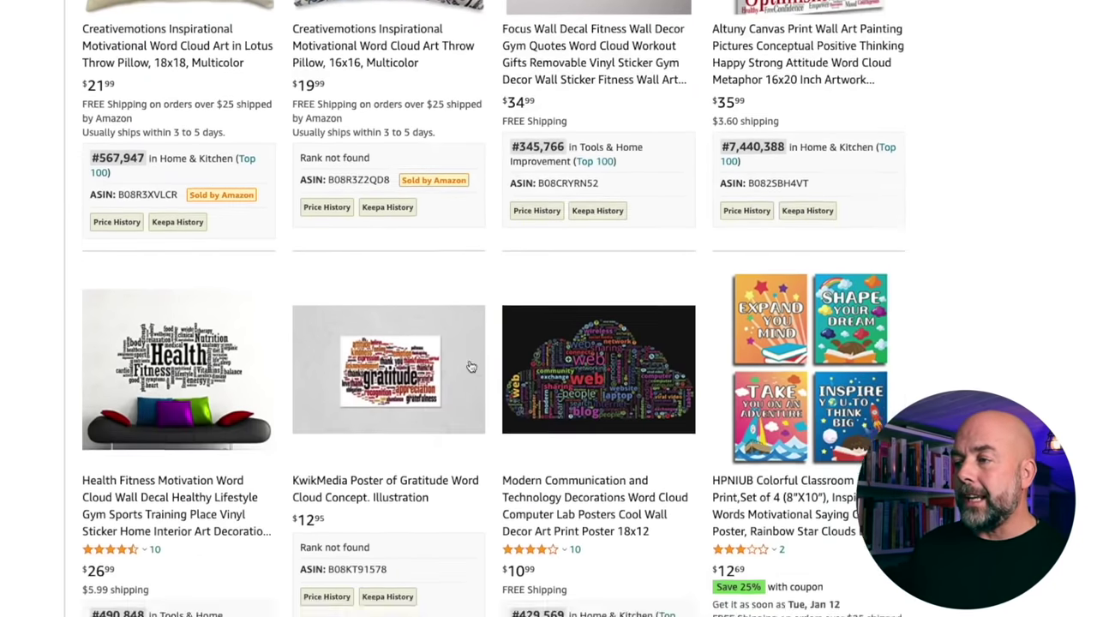
scroll(529, 378, "down", 4)
scroll(528, 378, "up", 5)
scroll(793, 78, "up", 5)
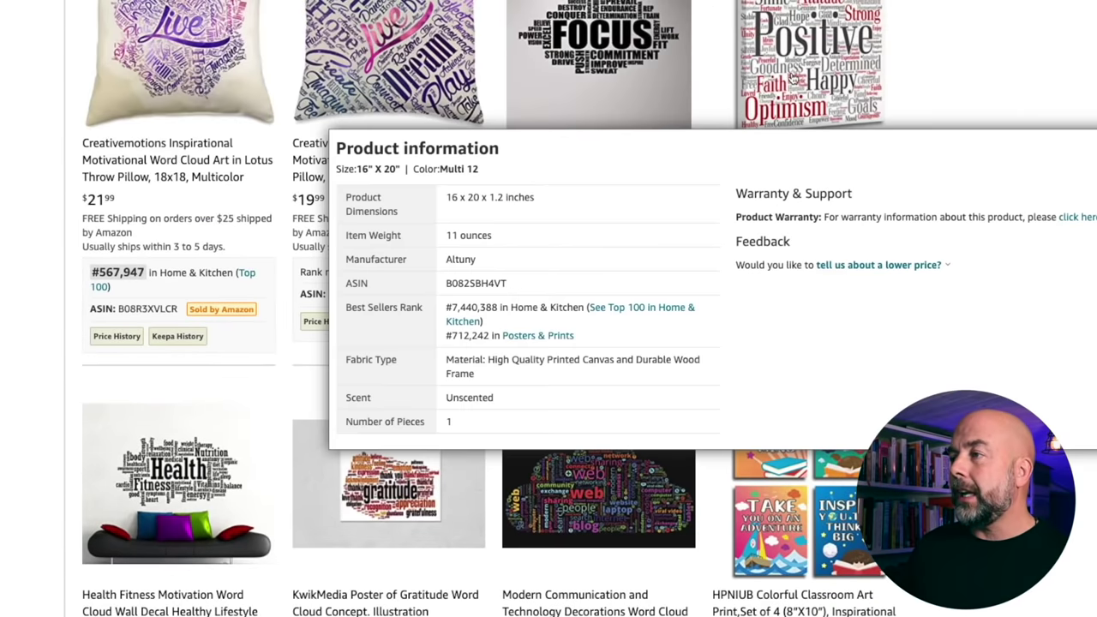
Step: View the Positive Thinking canvas listing, then the Basenji dog word cloud phone case listing
left_click(793, 79)
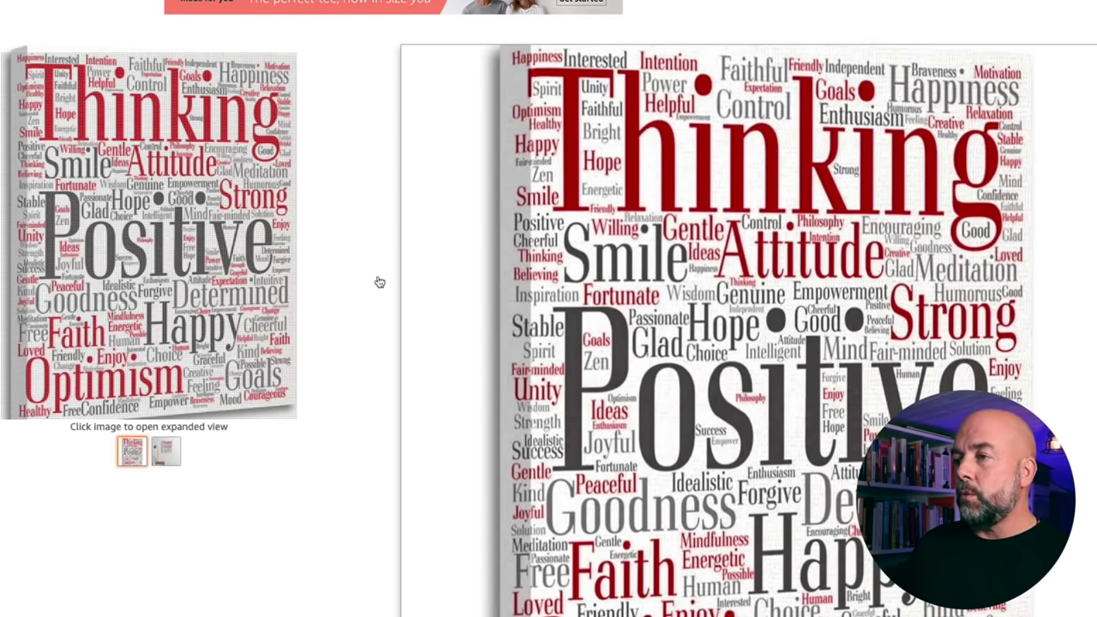
key("alt+Left")
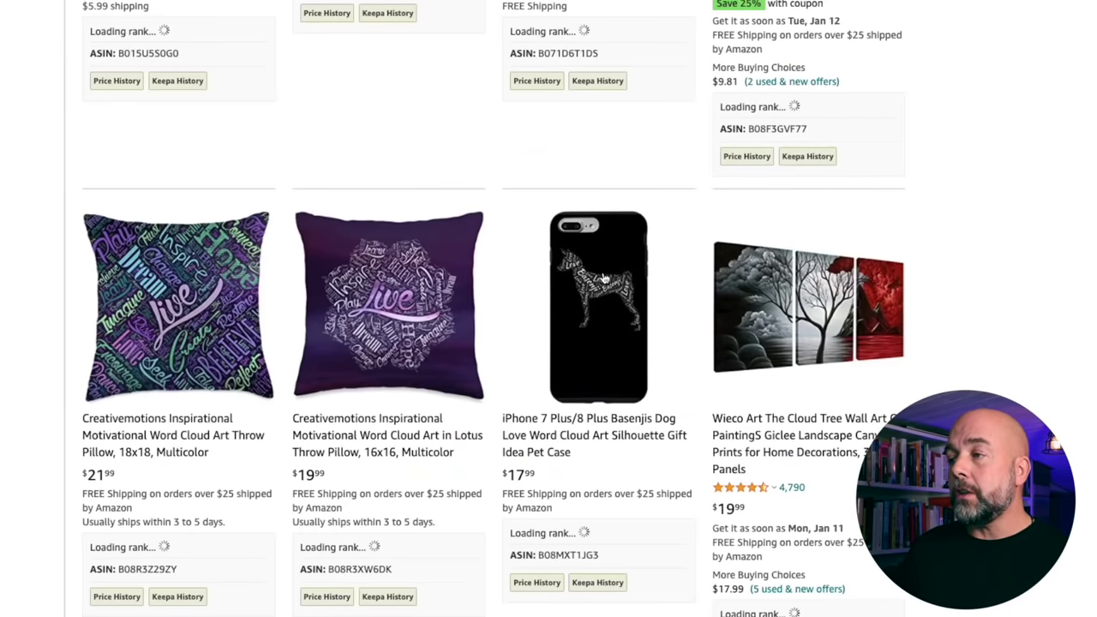
left_click(603, 279)
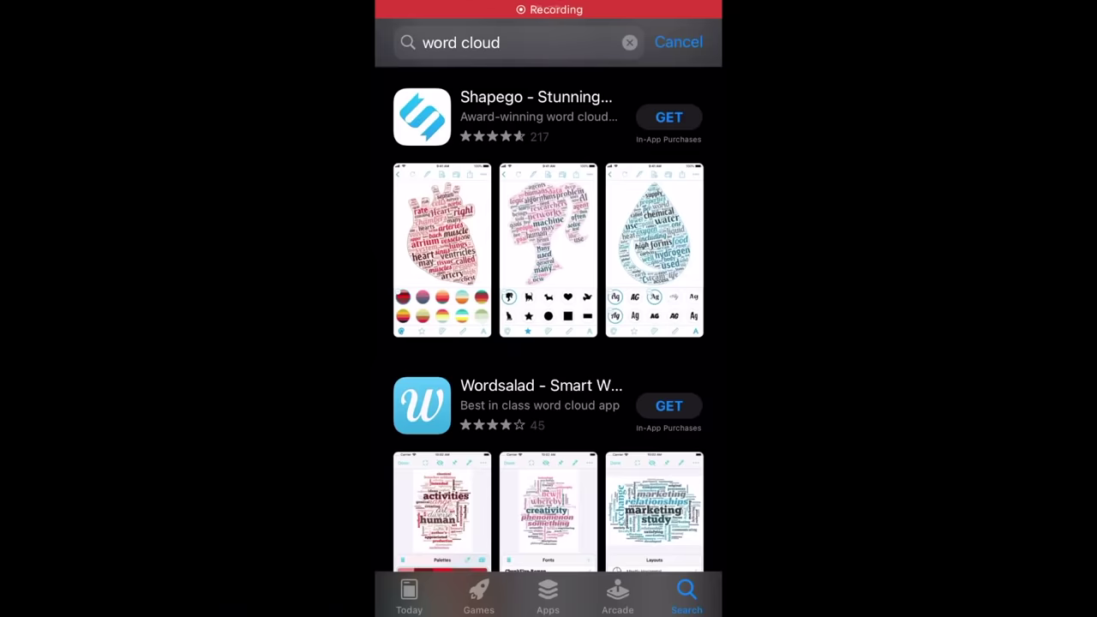
Step: Scroll through the App Store 'word cloud' app results, including Wordsalad - Smart Word Cloud
scroll(548, 343, "down", 2)
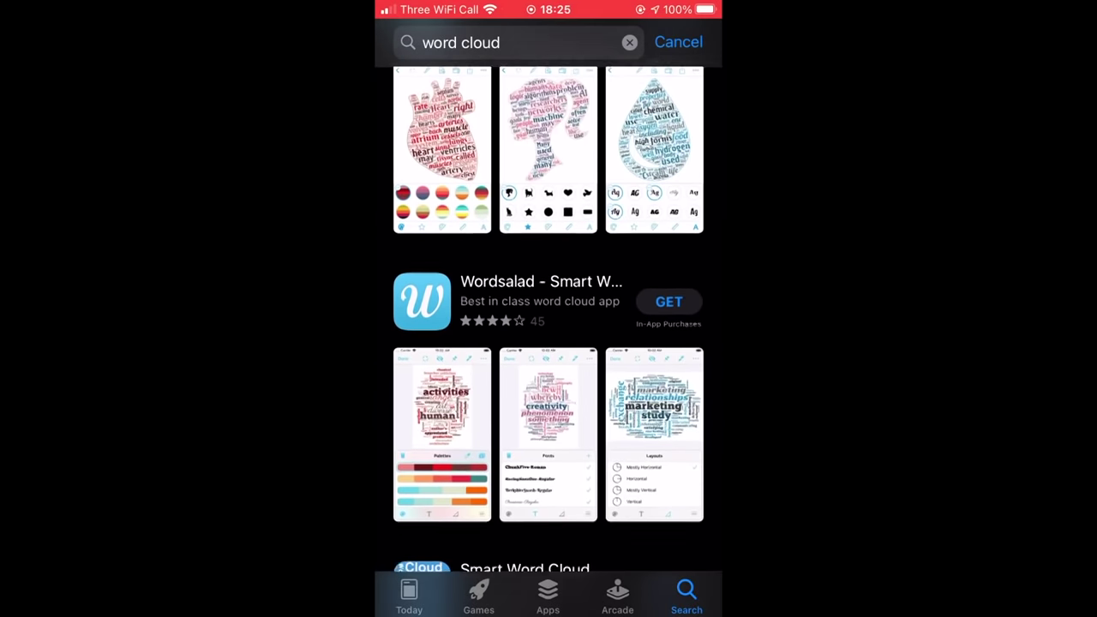
scroll(549, 343, "down", 3)
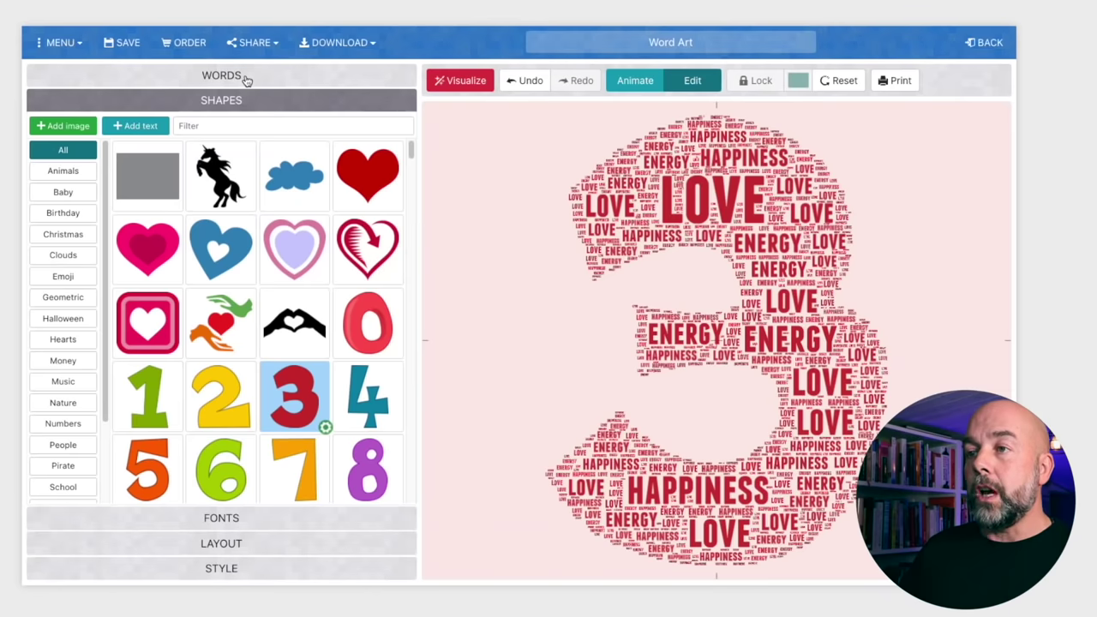
Step: Pick the red heart shape for the LOVE, HAPPINESS and ENERGY cloud and visualize it
left_click(334, 131)
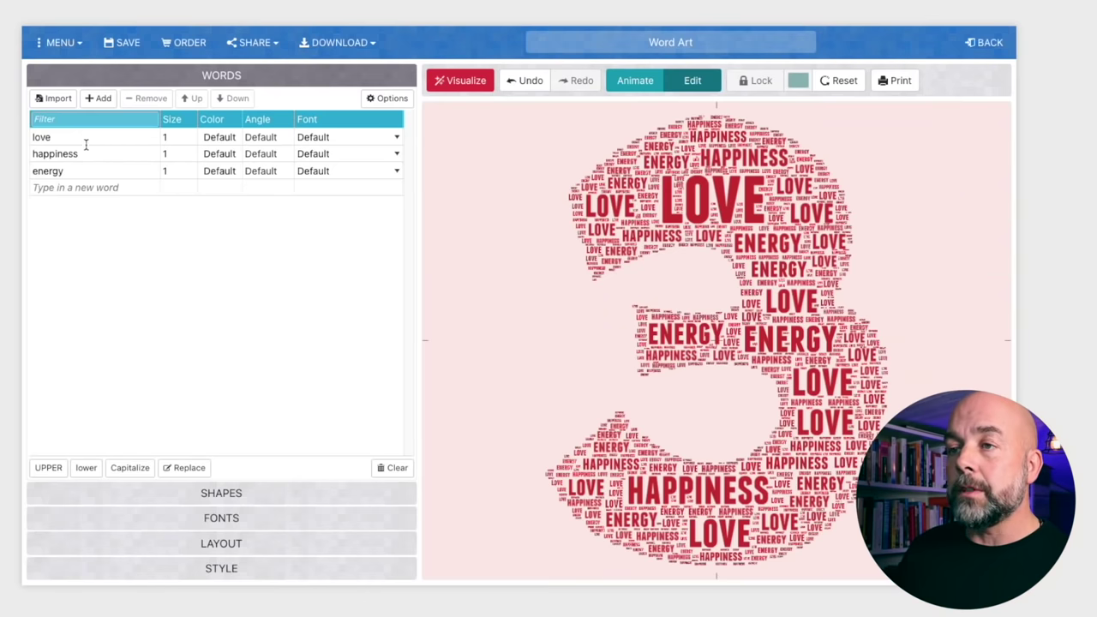
left_click(242, 495)
scroll(292, 300, "down", 5)
scroll(286, 392, "down", 10)
scroll(285, 392, "down", 8)
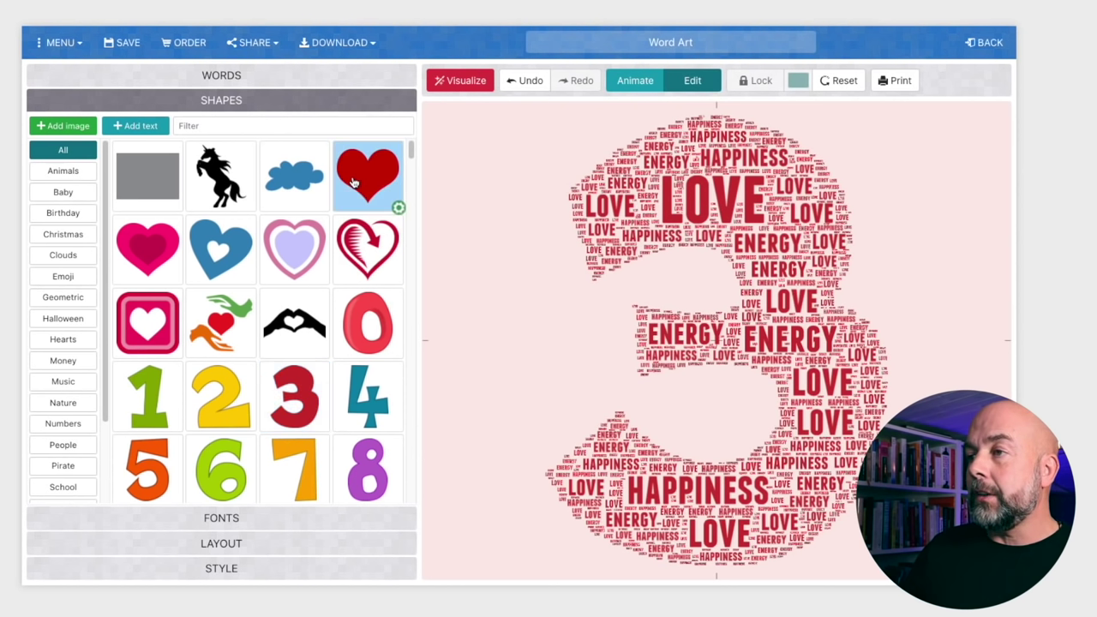
left_click(443, 89)
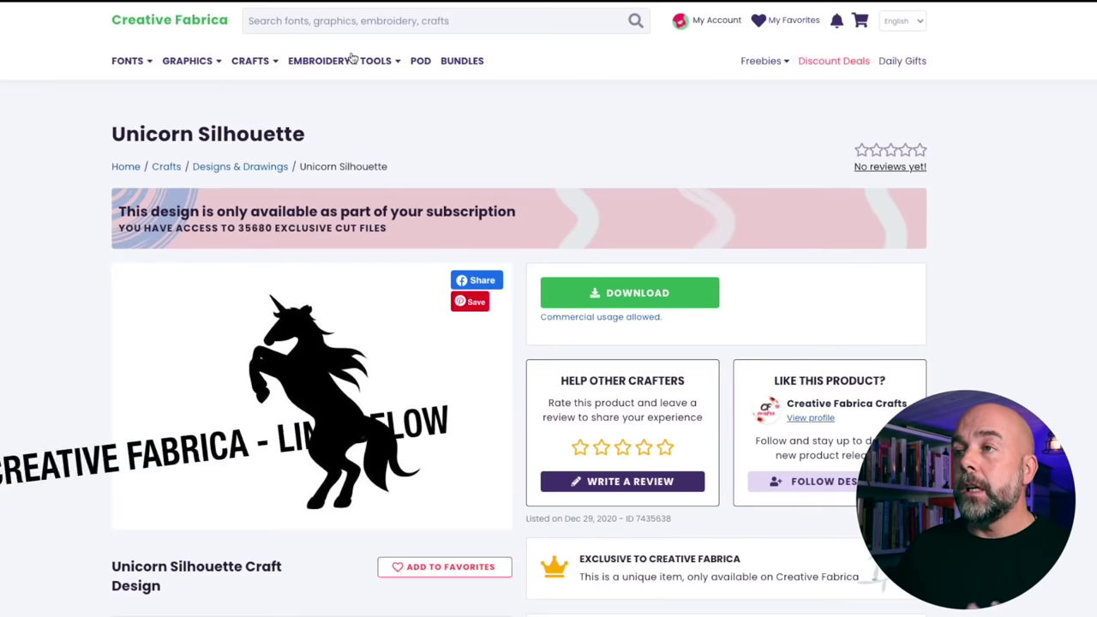
Step: Check the Tools menu on Creative Fabrica's Unicorn Silhouette design page
mouse_move(378, 61)
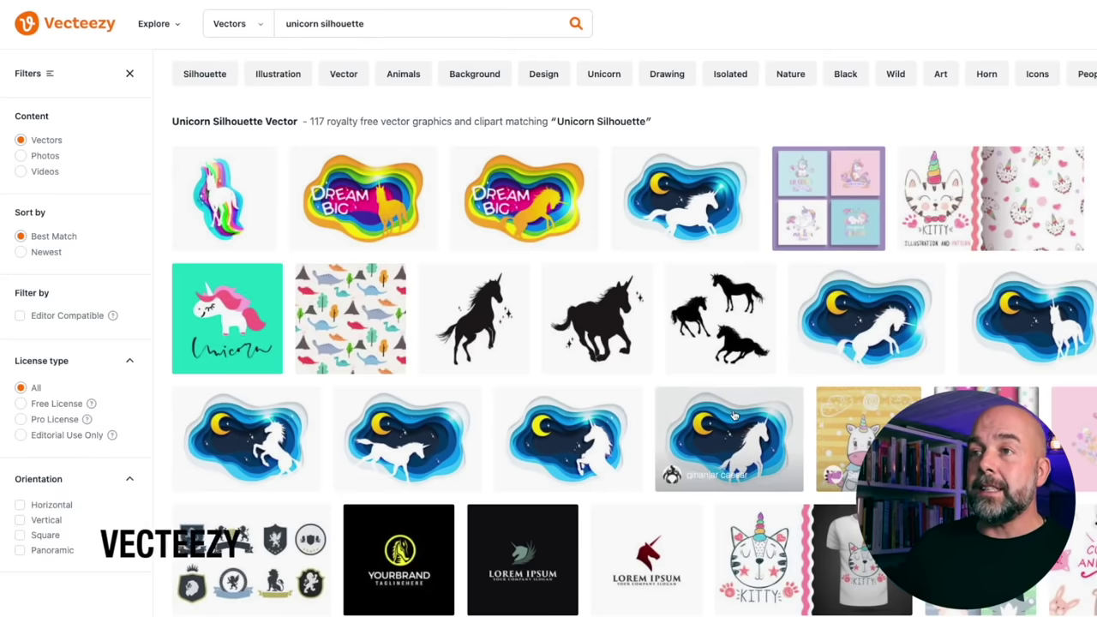
Step: Scroll through Vecteezy's 117 unicorn silhouette vector results
scroll(786, 388, "down", 3)
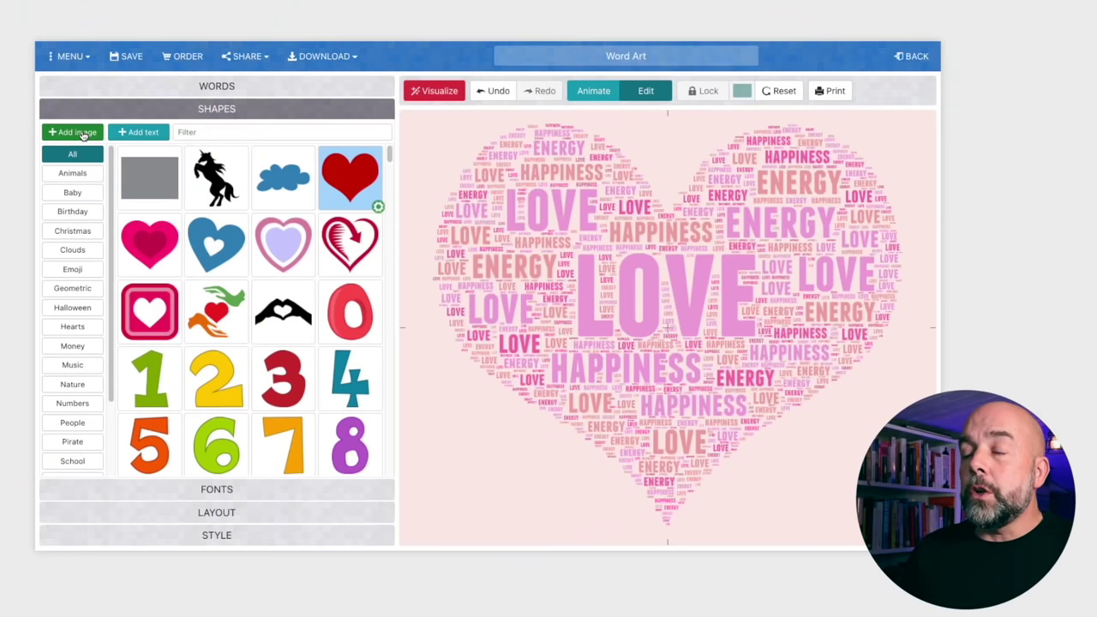
Step: Cancel a custom shape image, then retype the word rows as unicorn, love and fantasy
left_click(82, 133)
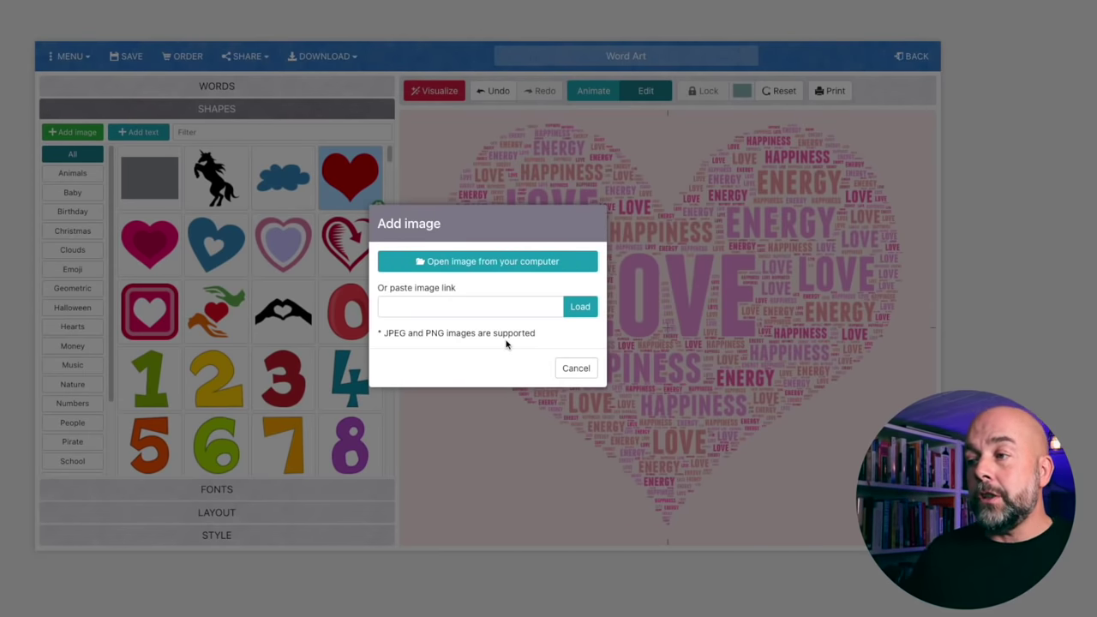
left_click(573, 368)
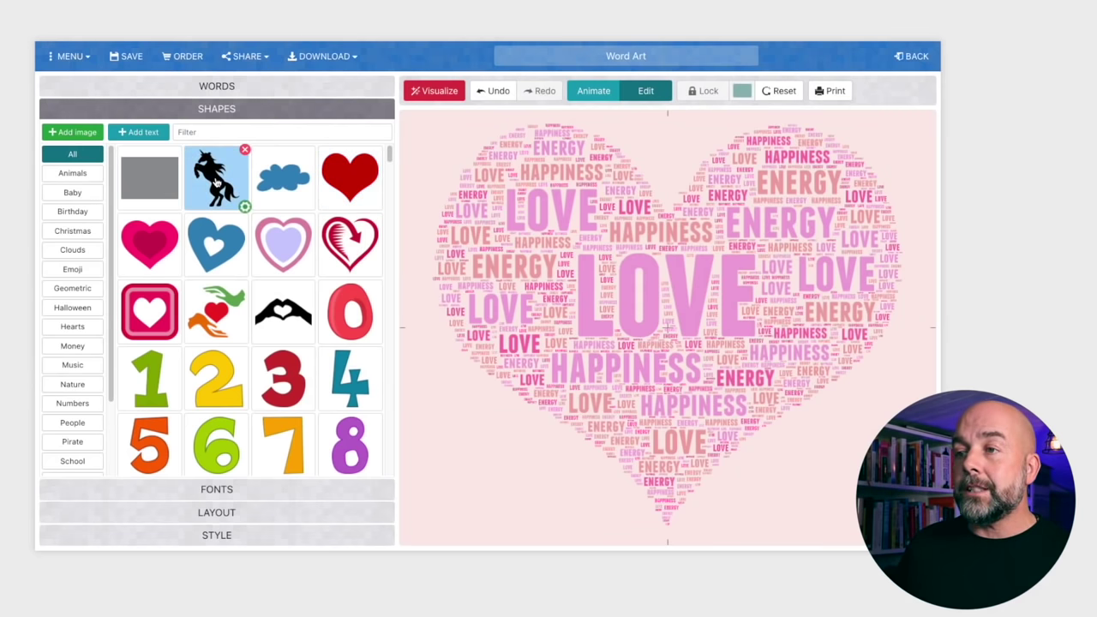
left_click(243, 88)
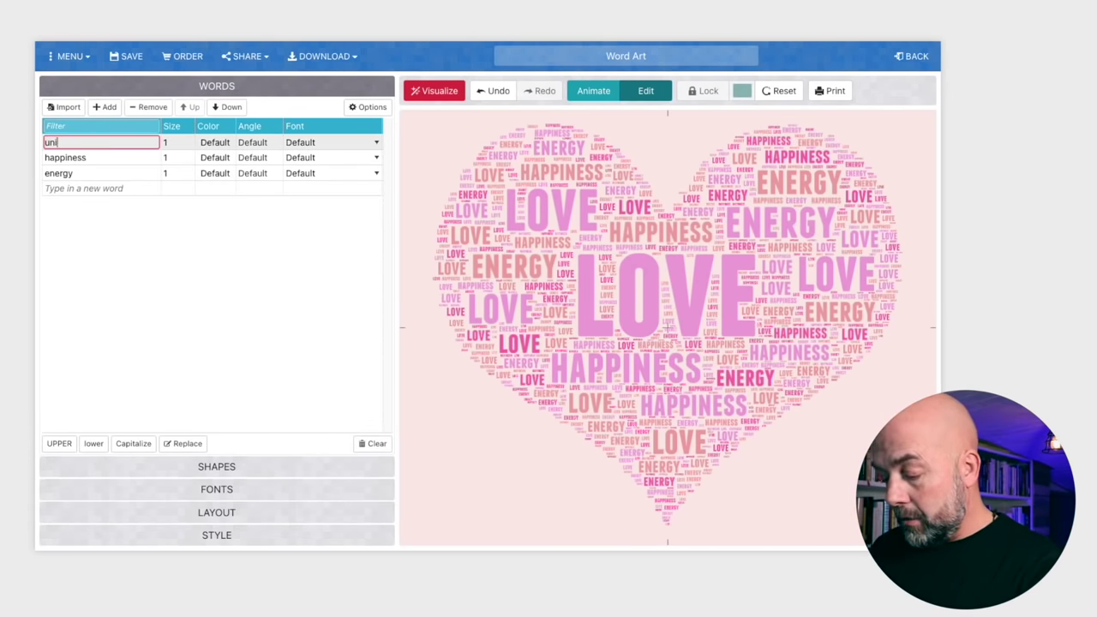
type("rn")
key("Return")
type("love")
key("Return")
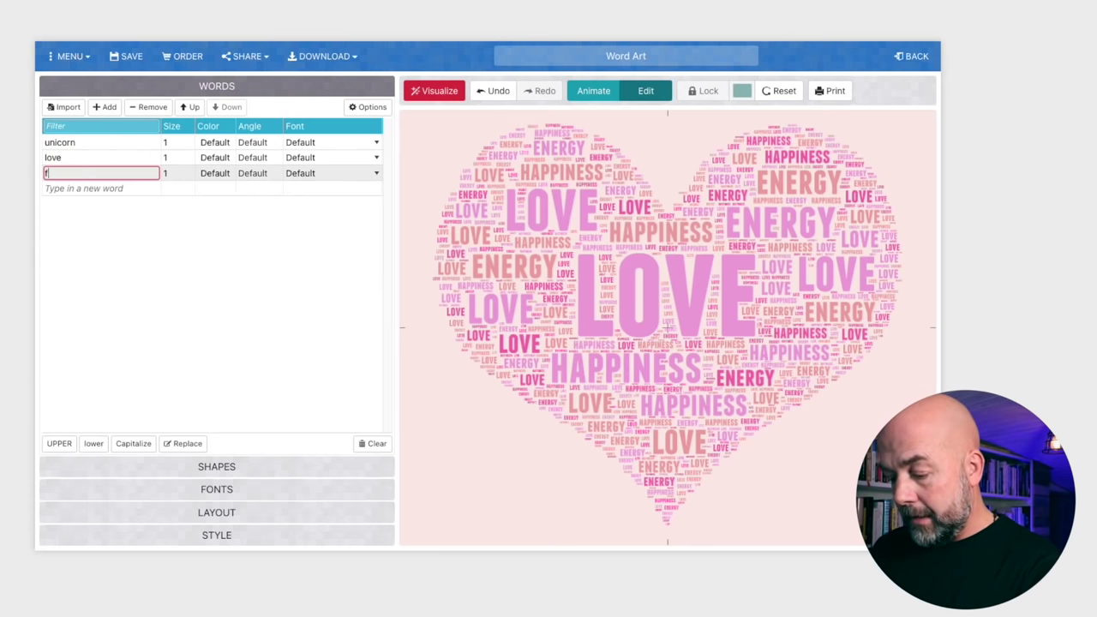
type("fantasy")
left_click(251, 471)
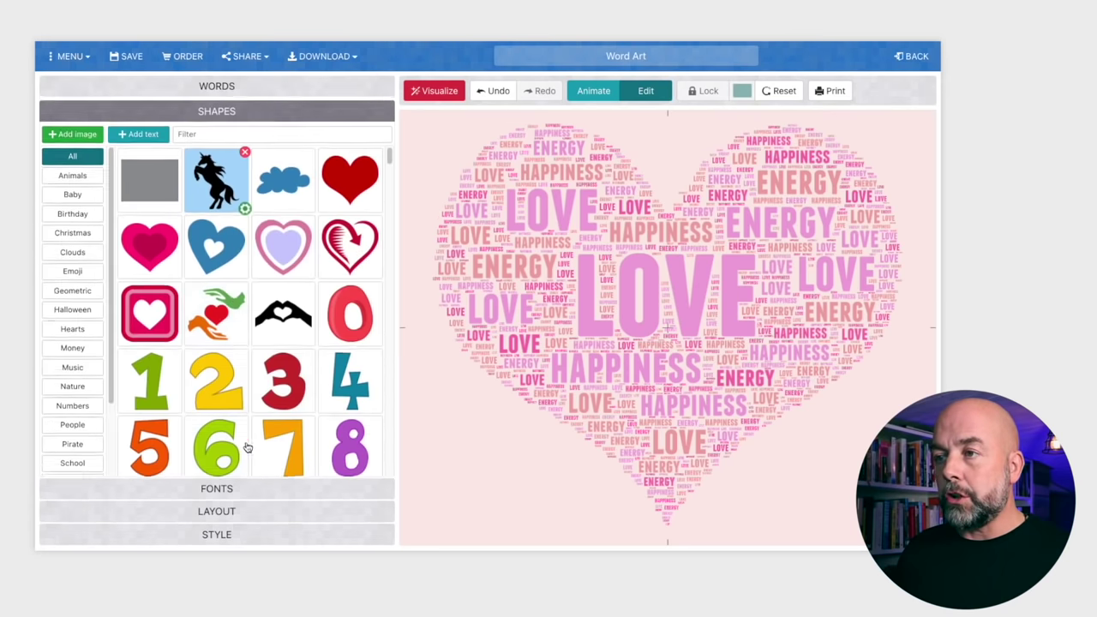
Step: Browse the font list, render the unicorn cloud, then re-render it at 8% density
left_click(291, 496)
scroll(257, 429, "down", 5)
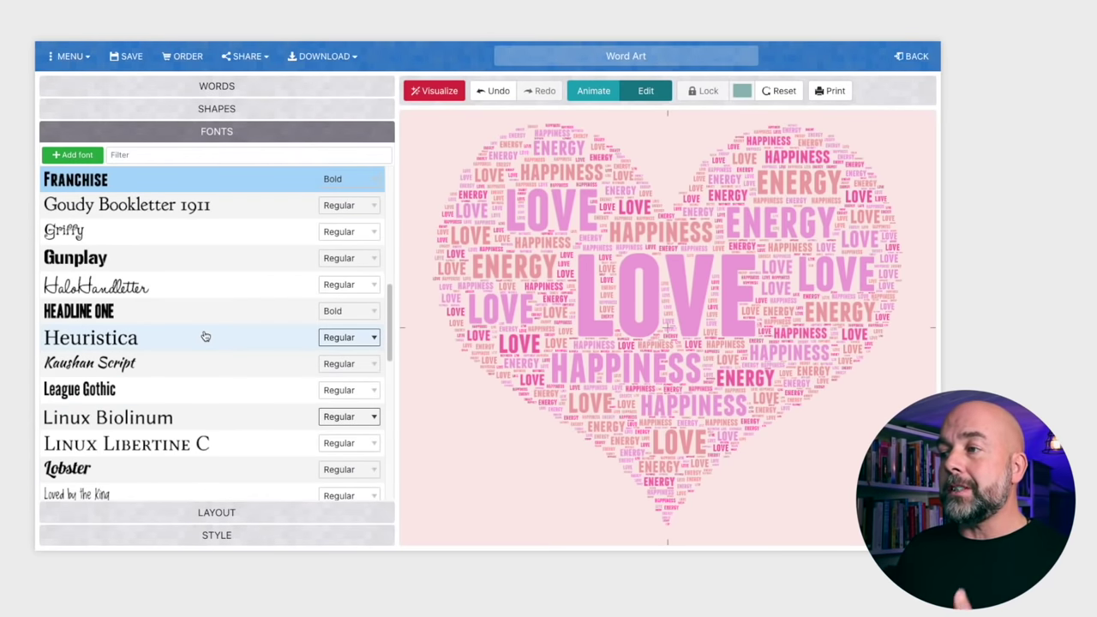
scroll(206, 336, "down", 5)
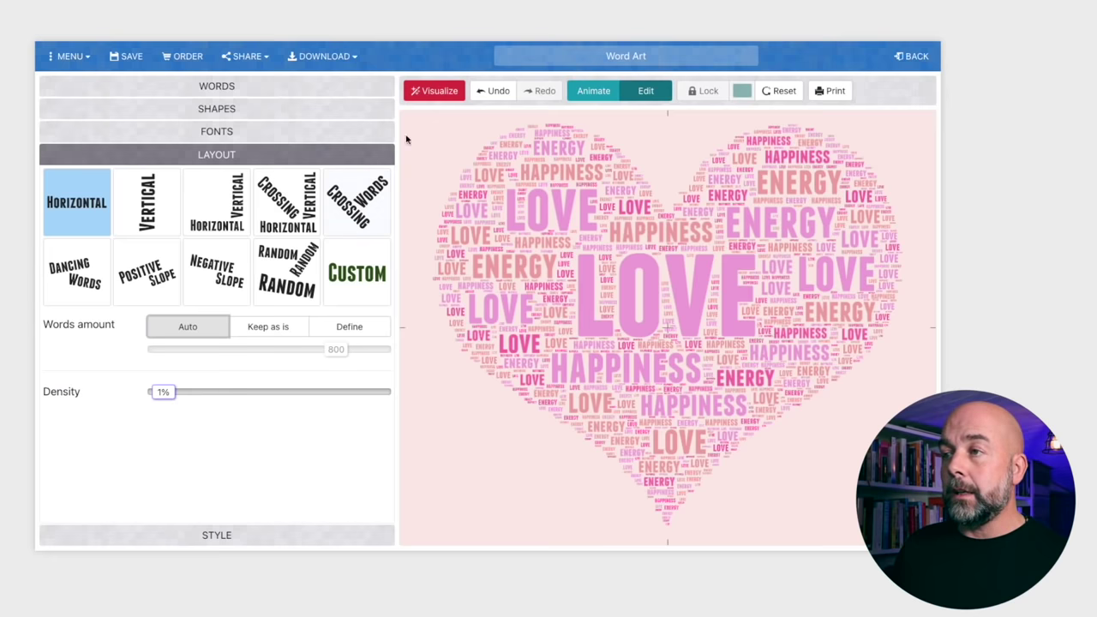
left_click(432, 91)
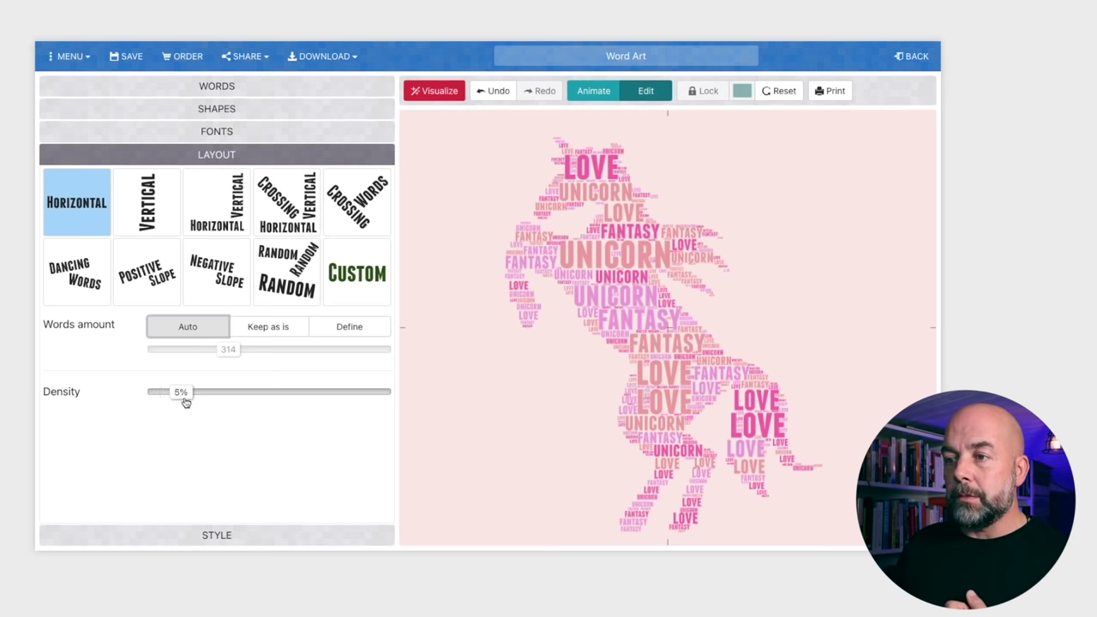
left_click(452, 90)
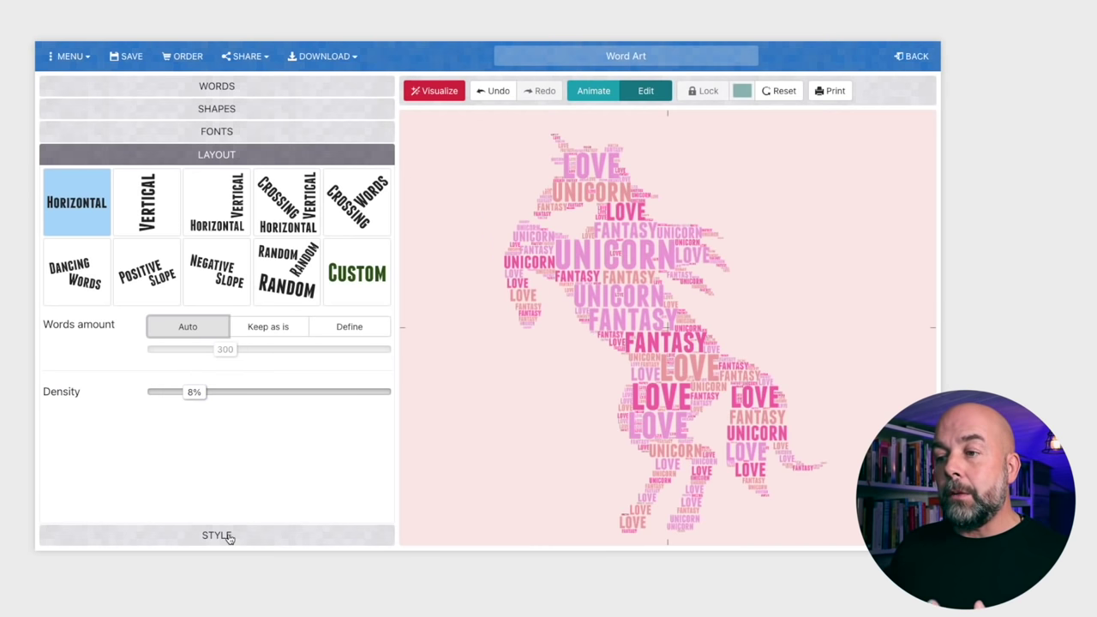
left_click(228, 536)
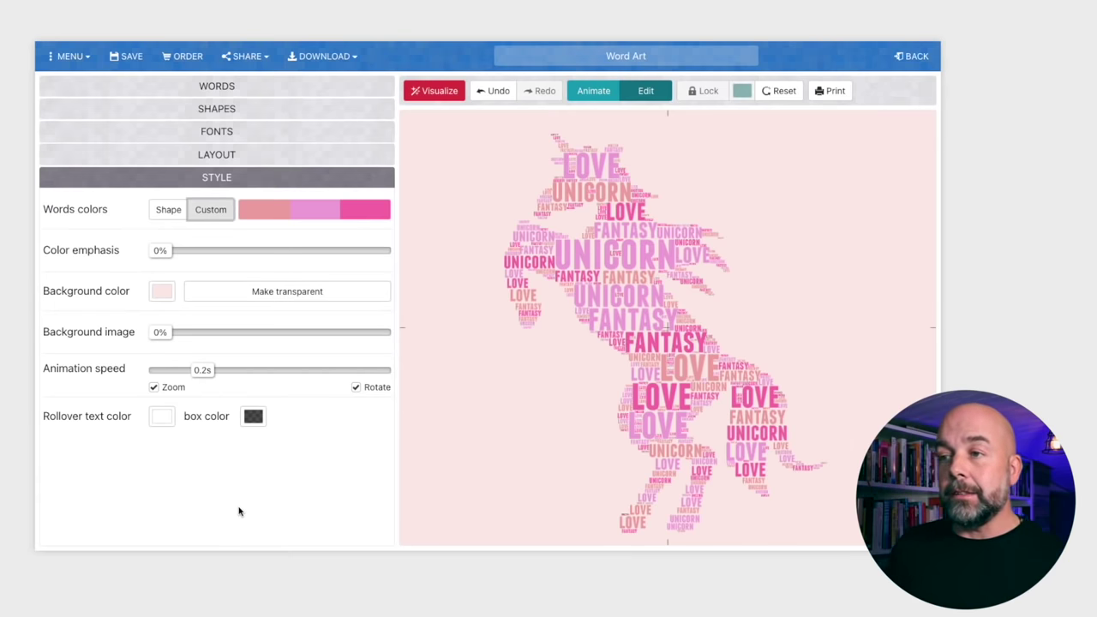
Step: Color the words with the custom pink palette #f0a7a7, #f0a7dc and #f670ae
left_click(167, 211)
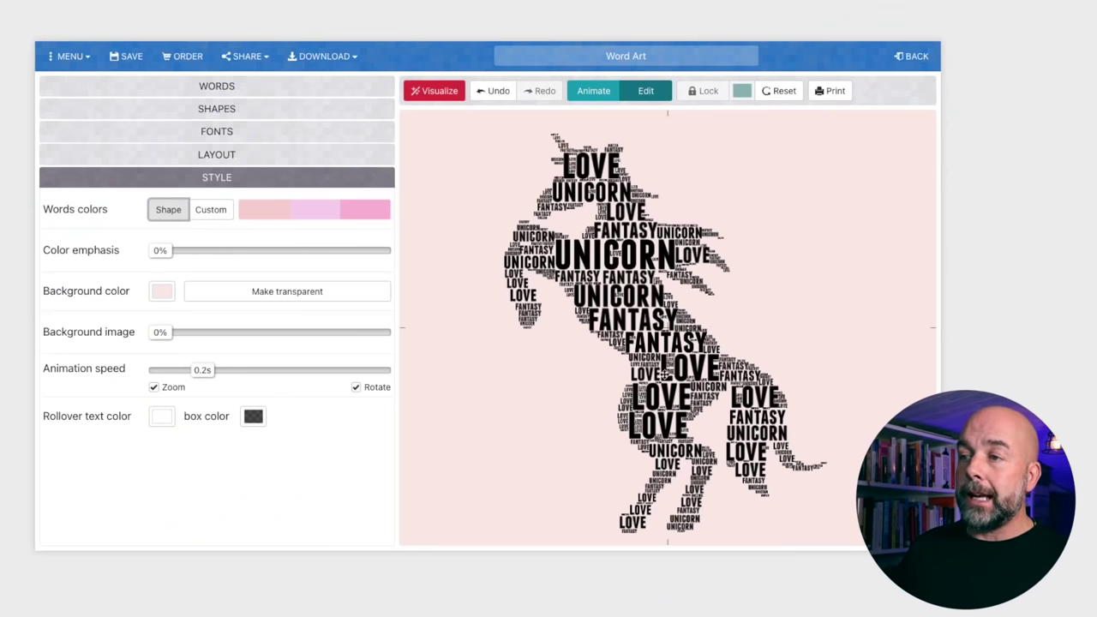
left_click(192, 214)
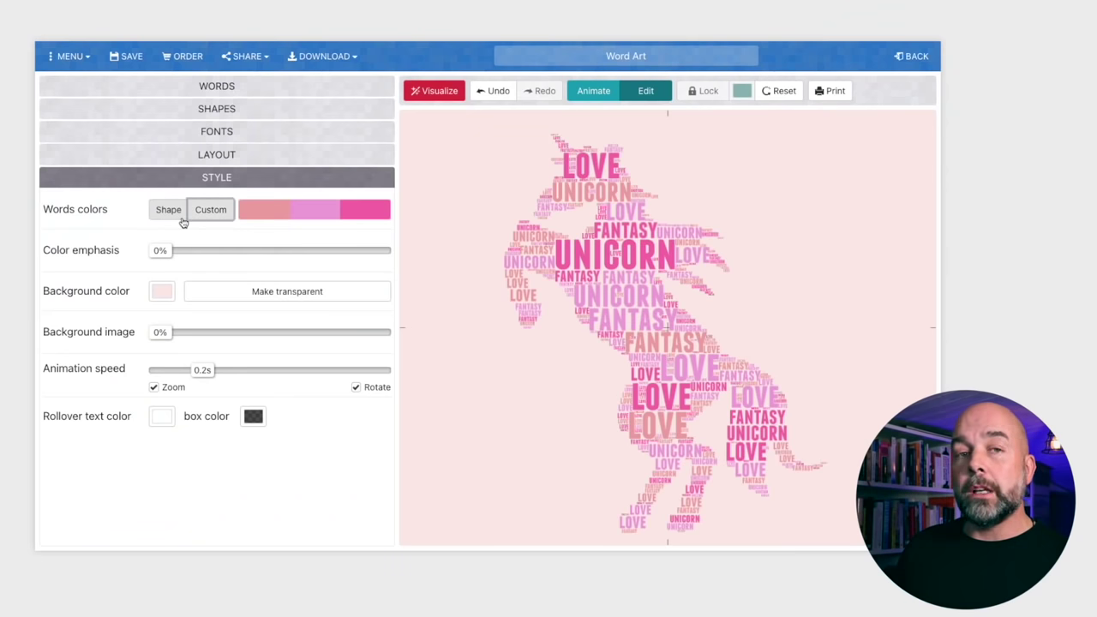
left_click(290, 219)
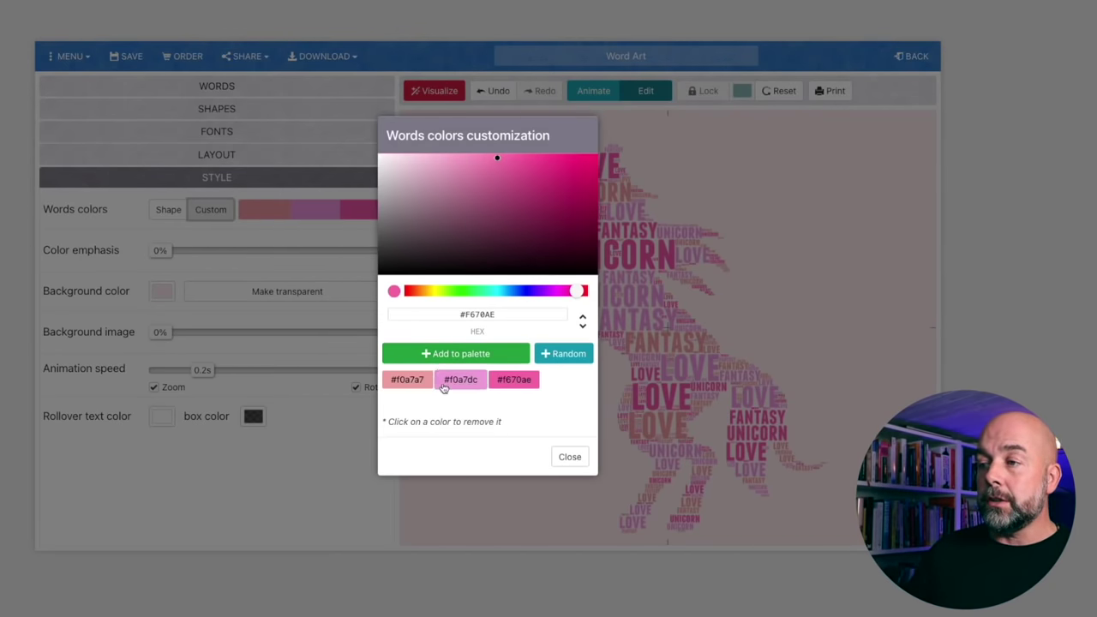
left_click(369, 356)
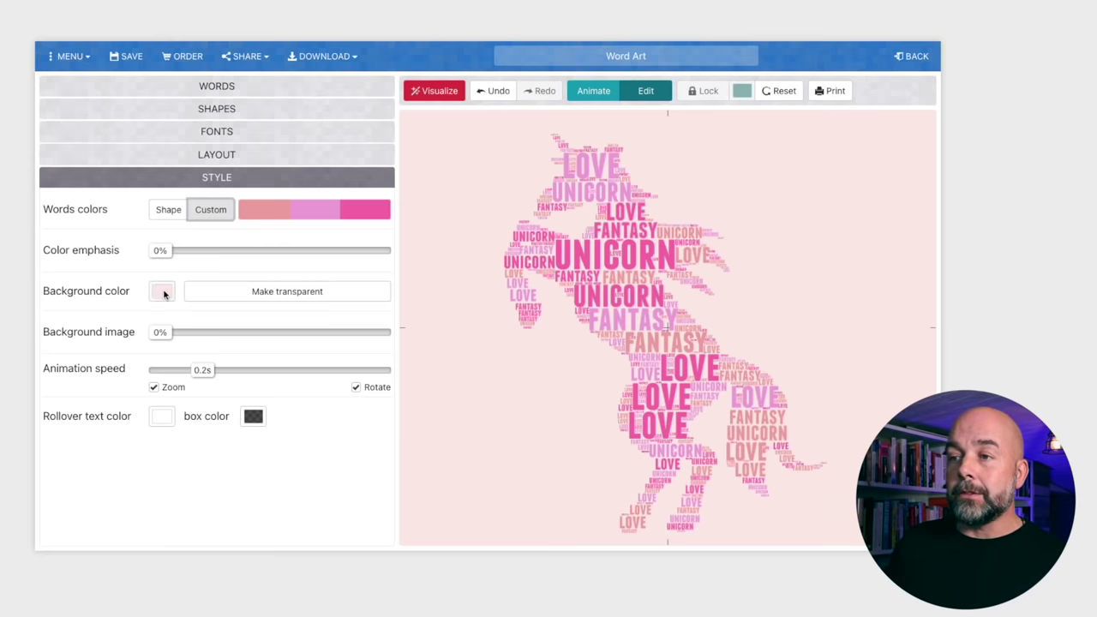
Step: Make the unicorn word cloud's background transparent
left_click(164, 294)
left_click(566, 442)
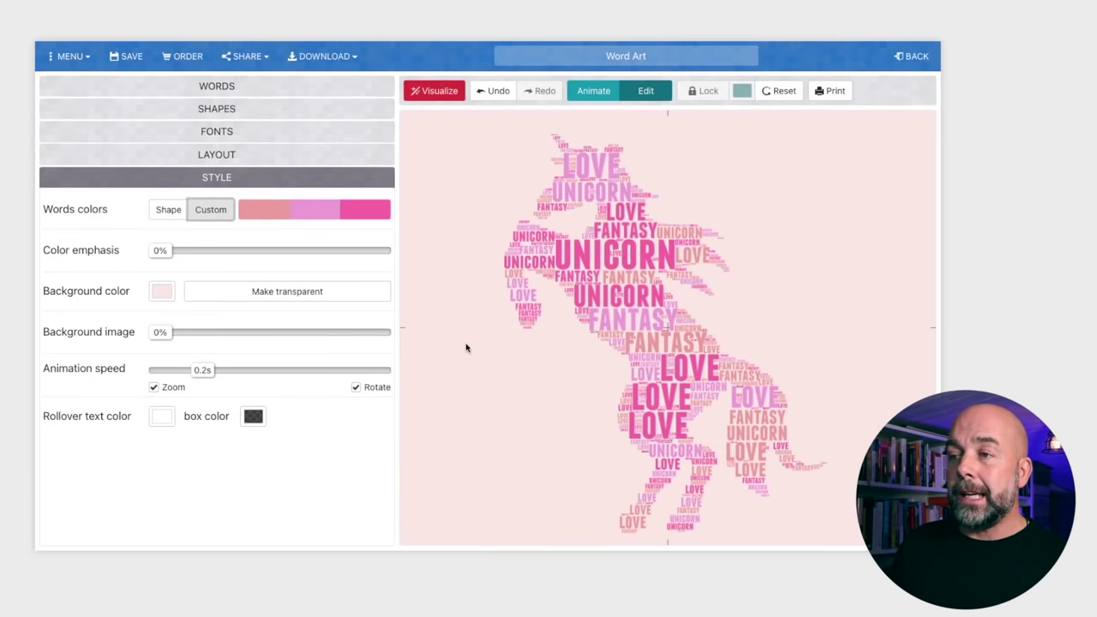
left_click(337, 296)
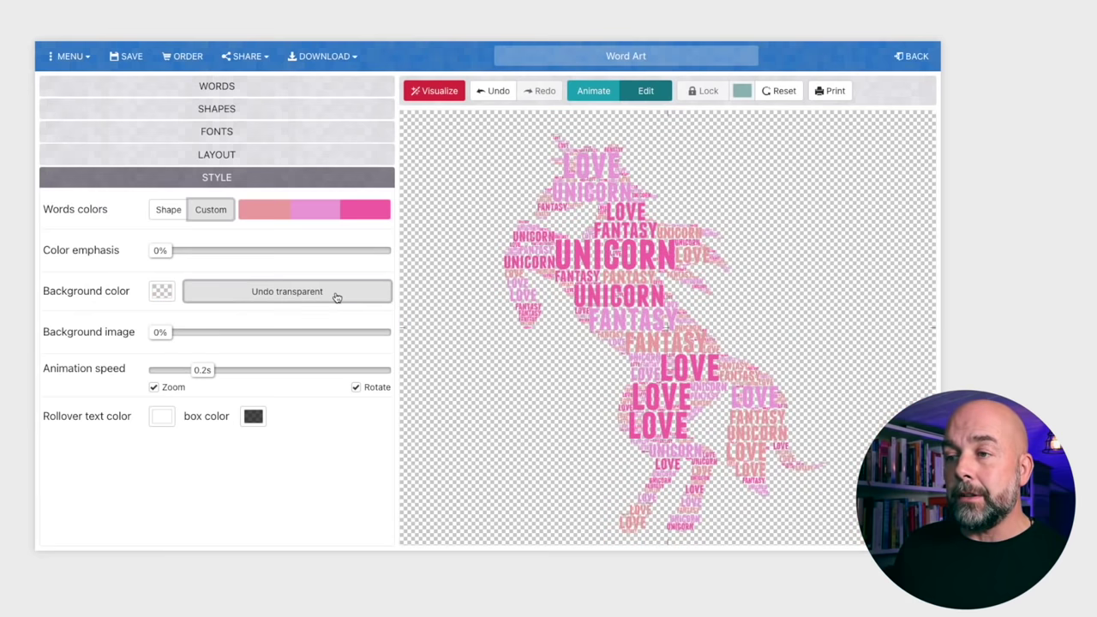
left_click(350, 62)
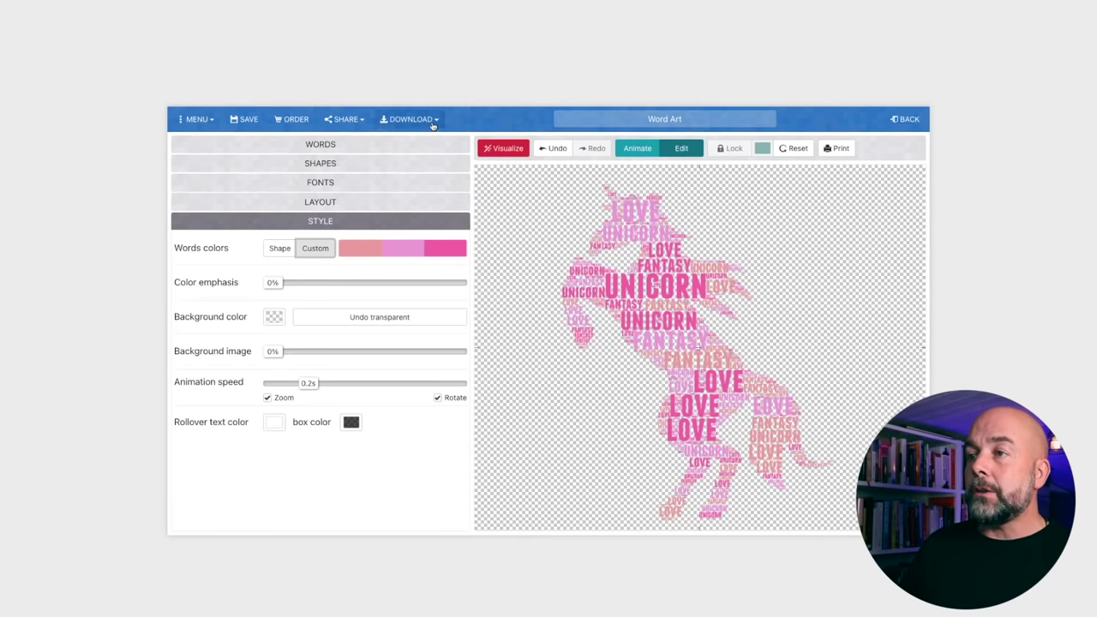
Step: Save the transparent unicorn cloud using the DOWNLOAD menu's Standard PNG option
left_click(433, 123)
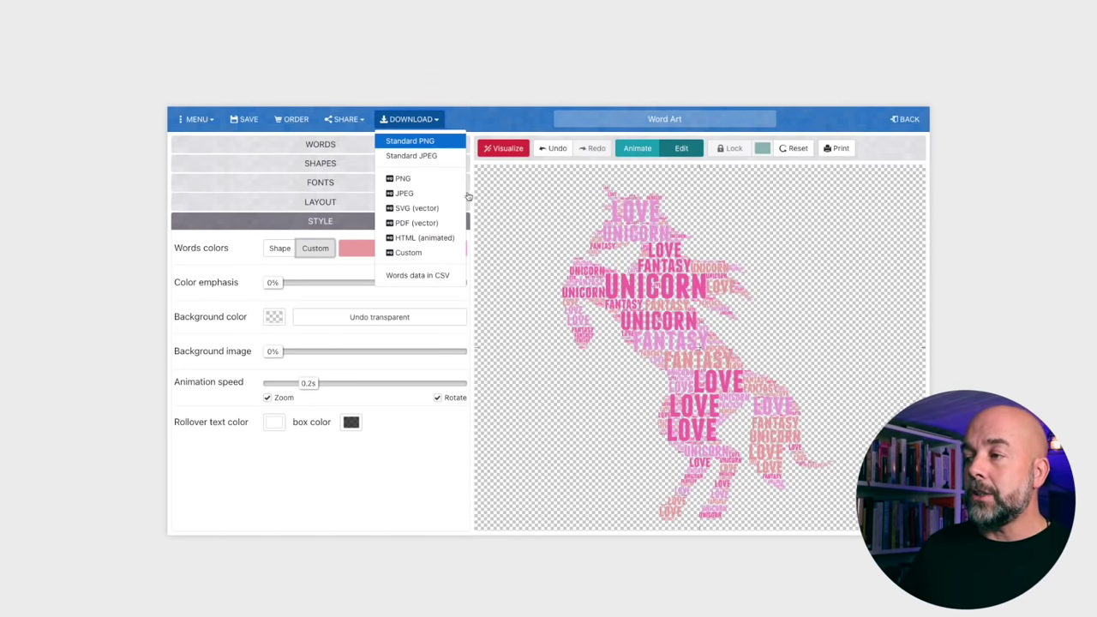
left_click(412, 142)
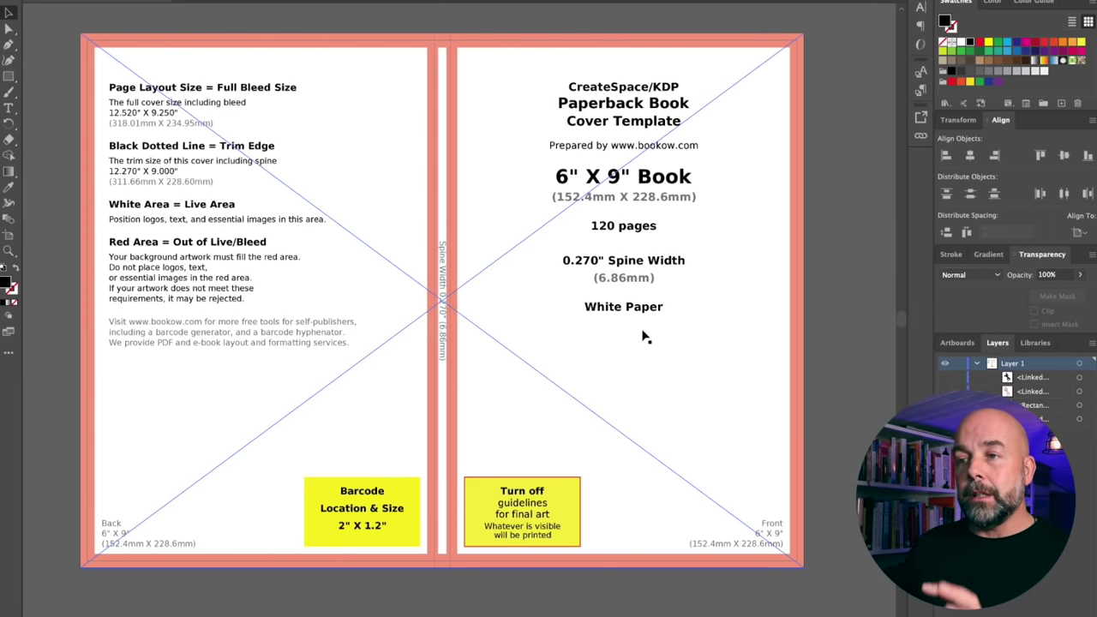
Step: Paste the unicorn word art onto the front cover and position it
left_click(853, 415)
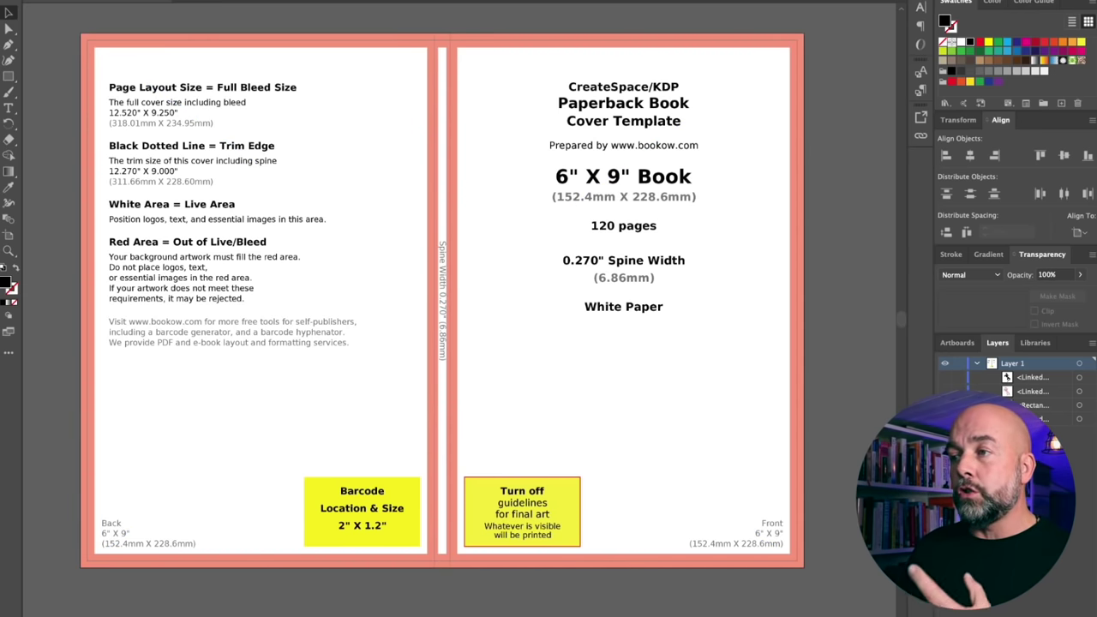
key("ctrl+v")
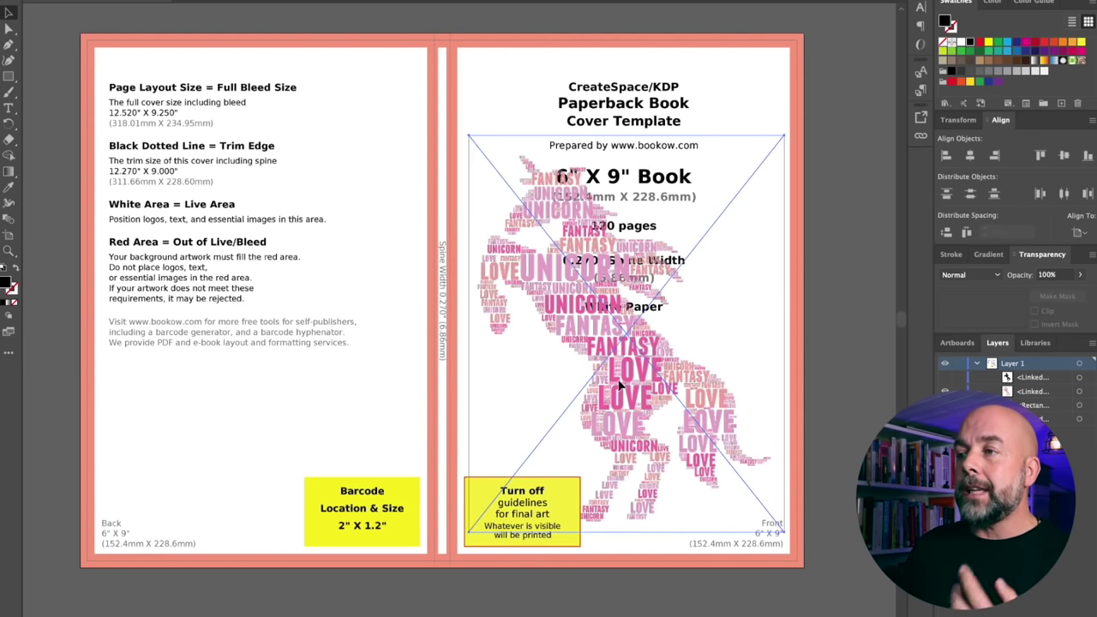
left_click_drag(621, 386, 684, 369)
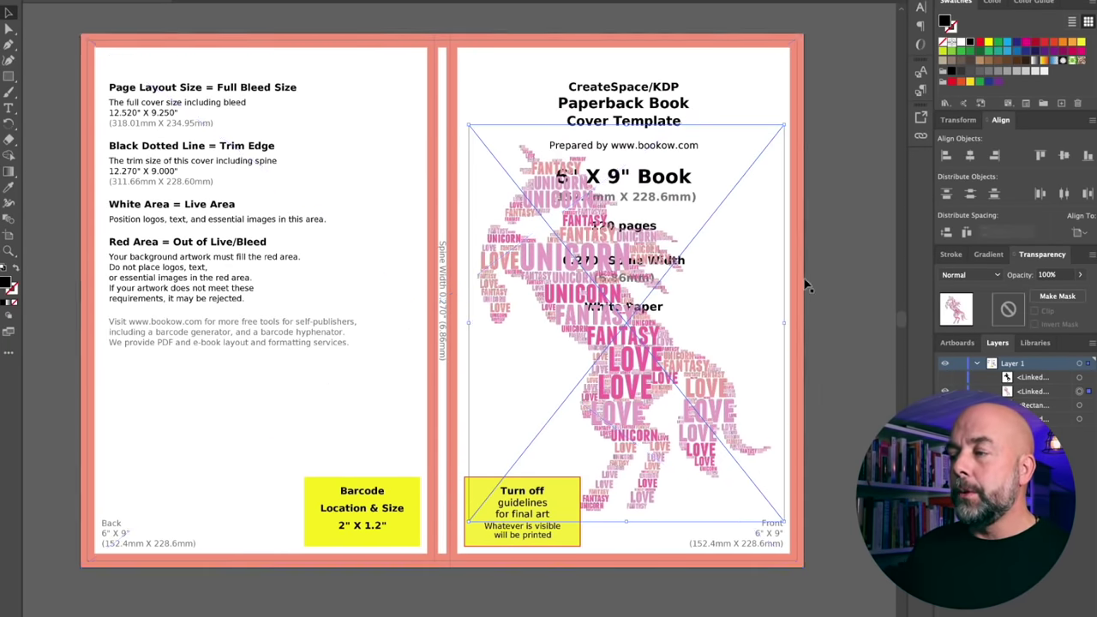
left_click_drag(699, 460, 697, 453)
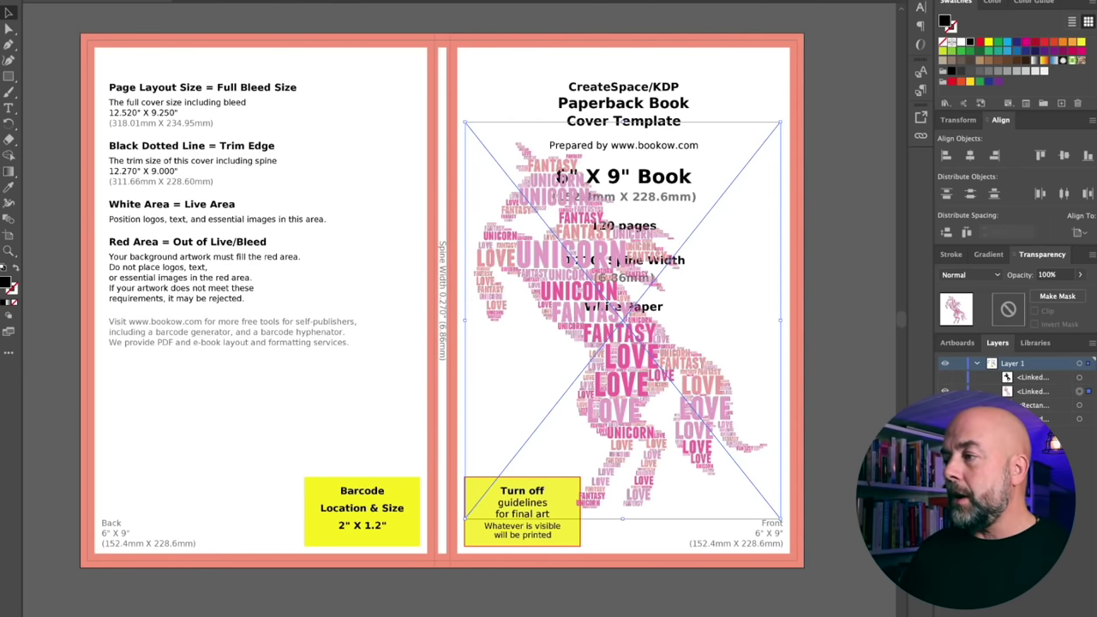
Step: Hide the cover template and reveal the black background behind the artwork
key("super+shift+w")
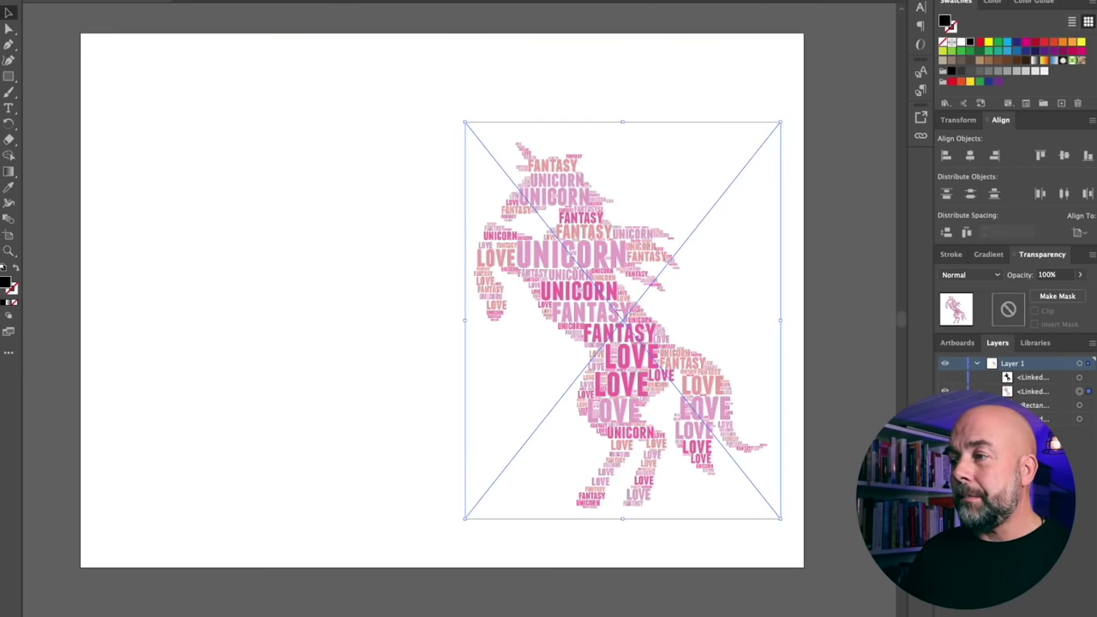
left_click(845, 503)
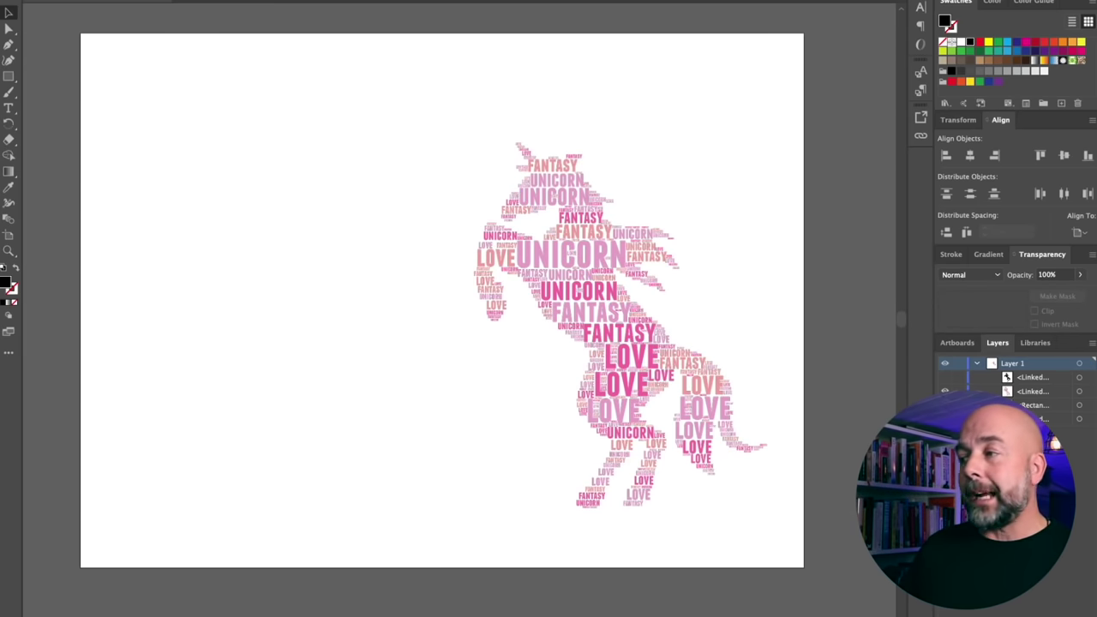
key("super+alt+3")
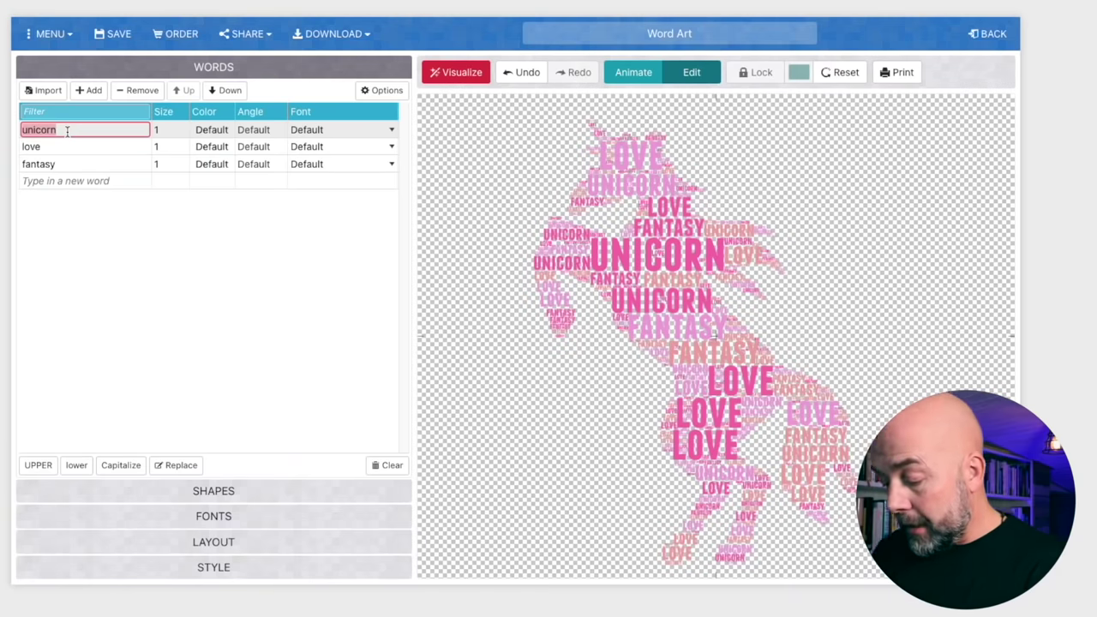
Step: Enter valentines, love, day and a first name as the cloud's words in a rectangular shape
type("valentine")
key("Return")
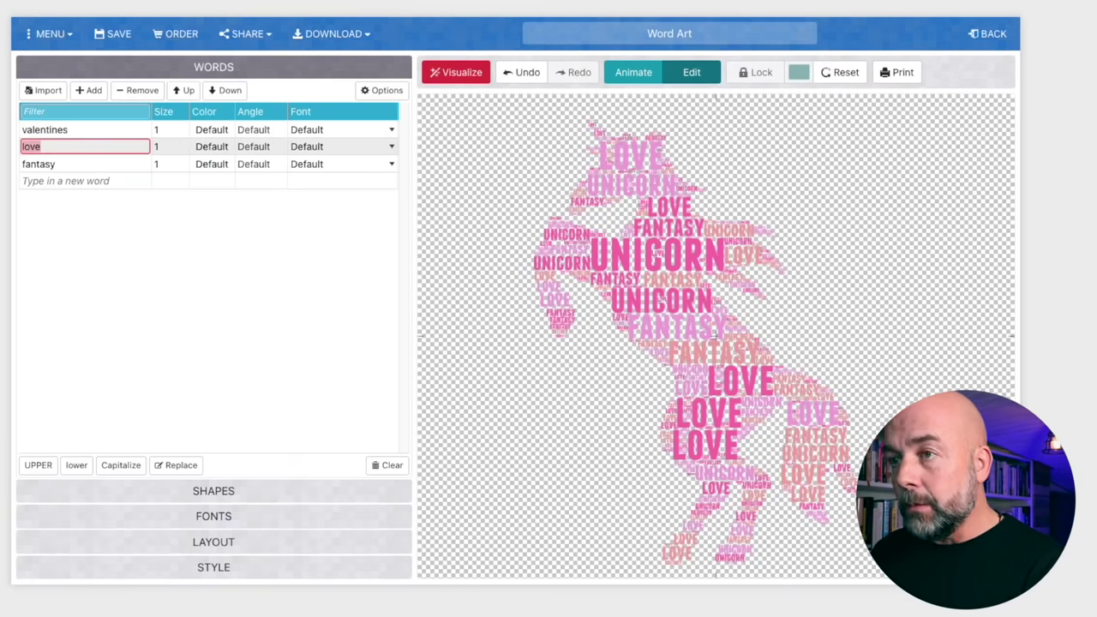
key("Return")
type("hea")
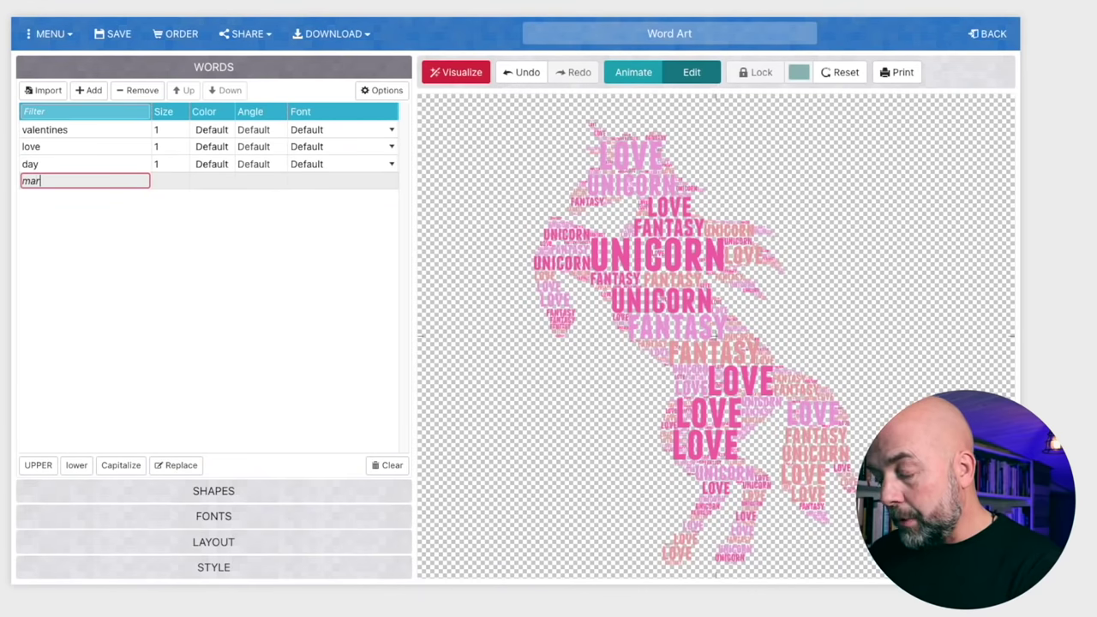
left_click(223, 494)
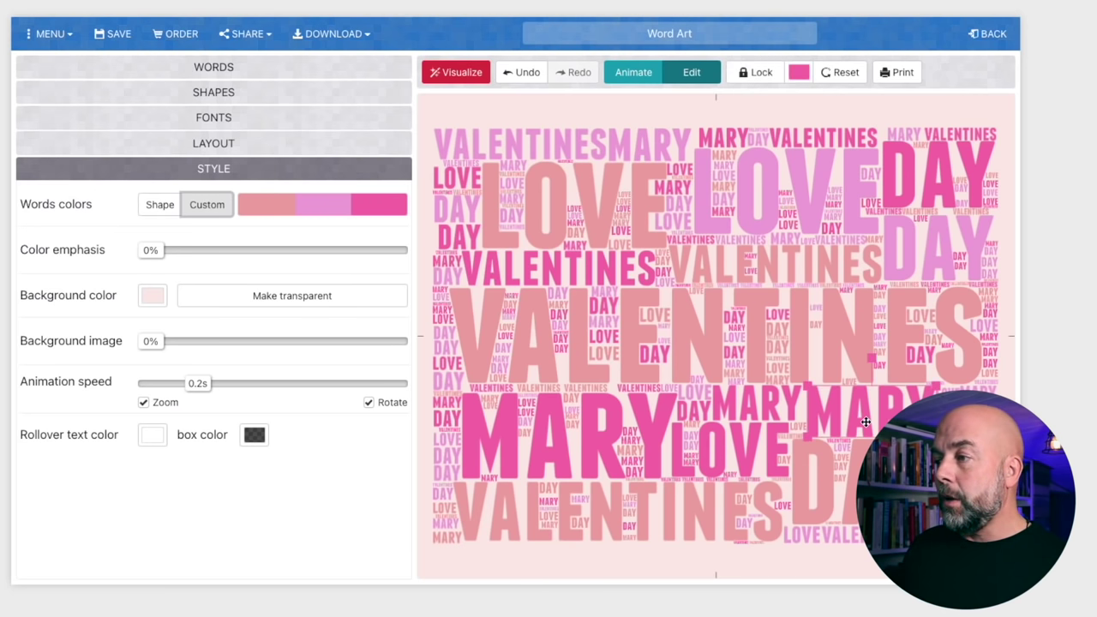
Step: Move one name word up over LOVE and DAY, enlarge it and colour it #FFE4E1
left_click_drag(866, 422, 845, 243)
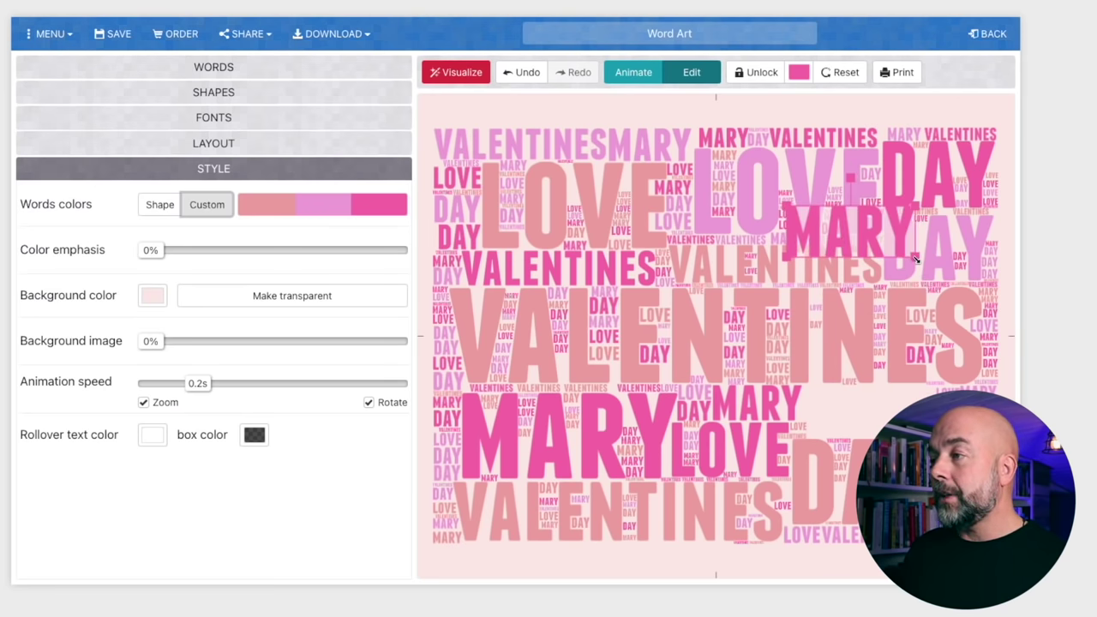
left_click_drag(921, 270, 934, 274)
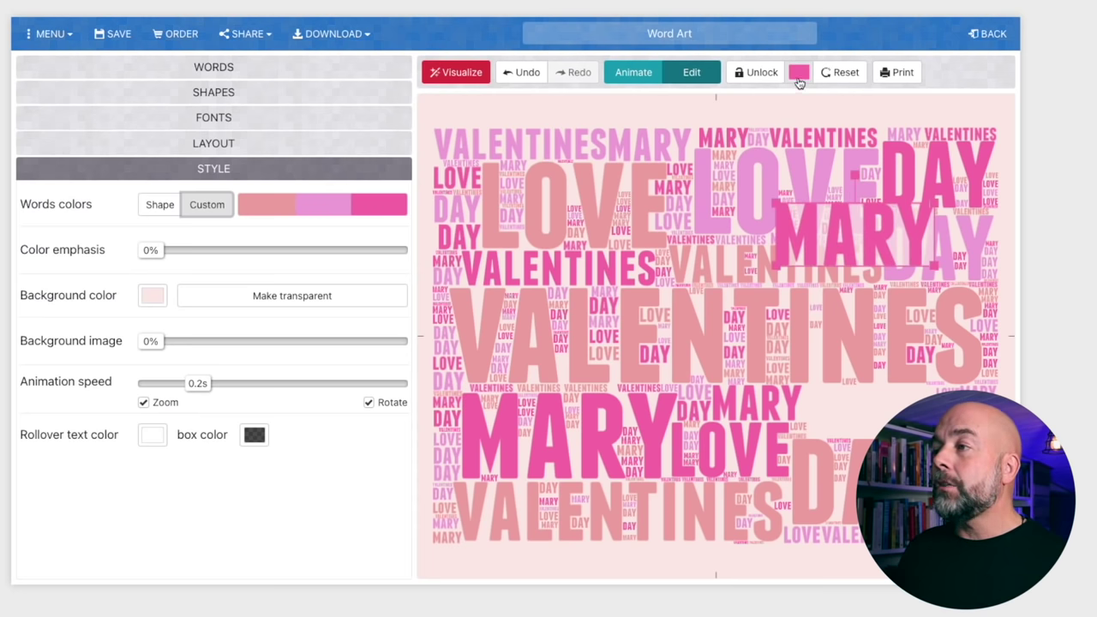
left_click(798, 74)
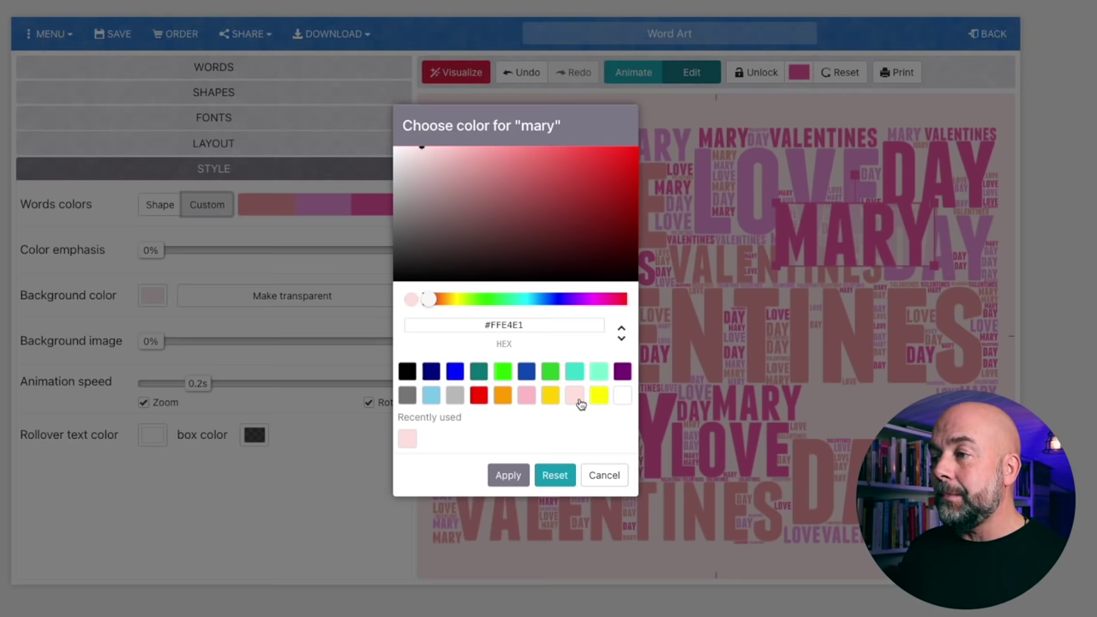
left_click(508, 475)
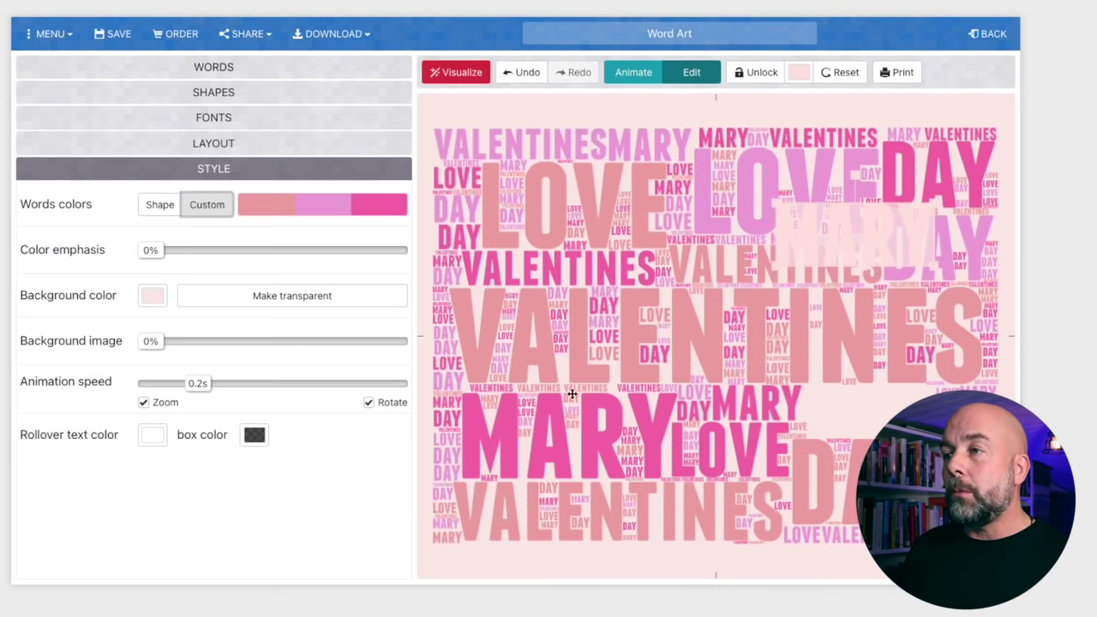
Step: Regenerate the cloud with a transparent background and download it as a PNG
left_click(463, 76)
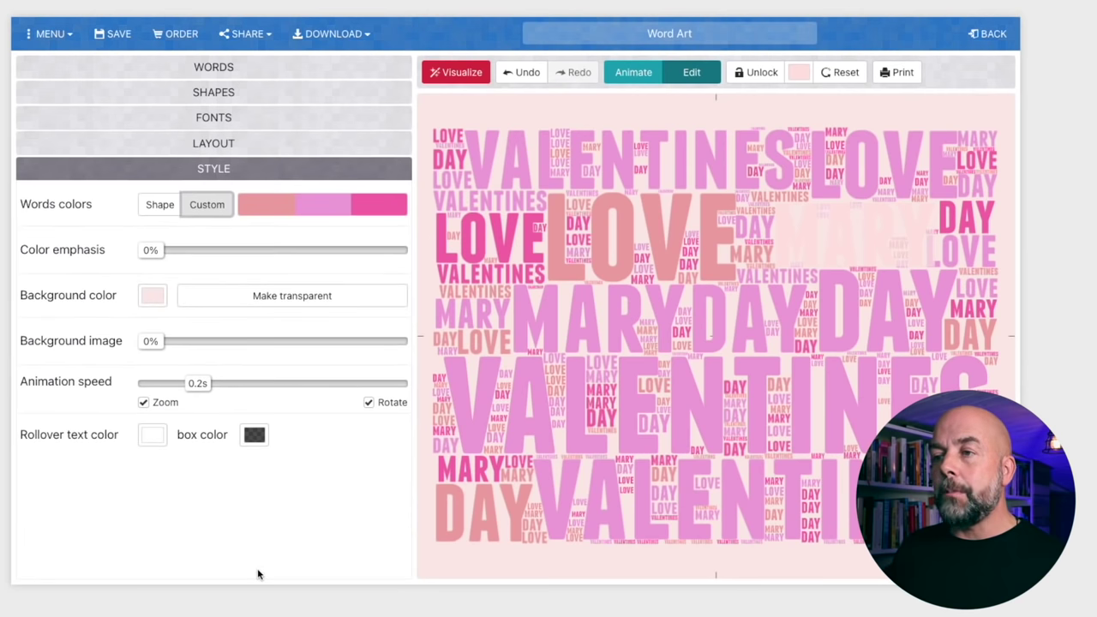
left_click(317, 303)
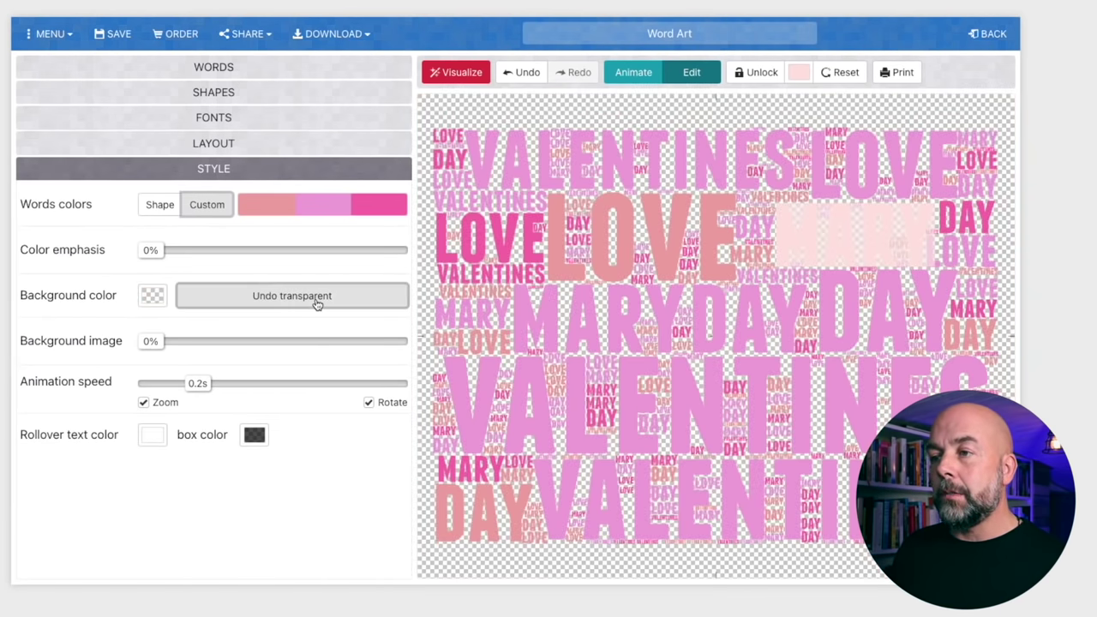
left_click(364, 34)
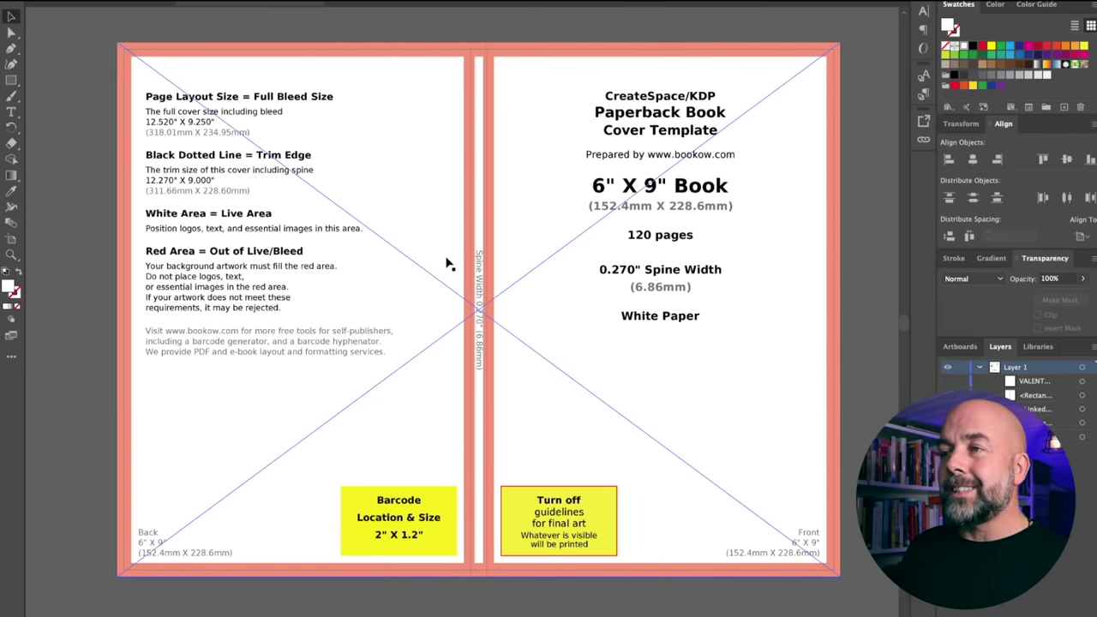
Step: Place the downloaded word art in the cover document and scale it over the whole jacket
key("ctrl+shift+a")
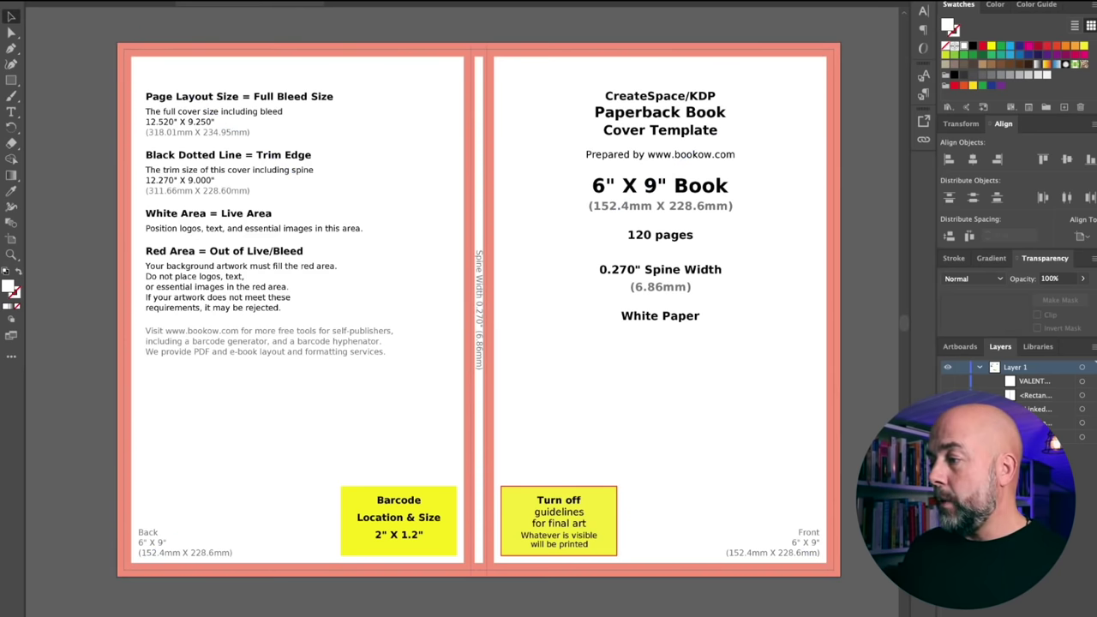
left_click_drag(1096, 515, 463, 315)
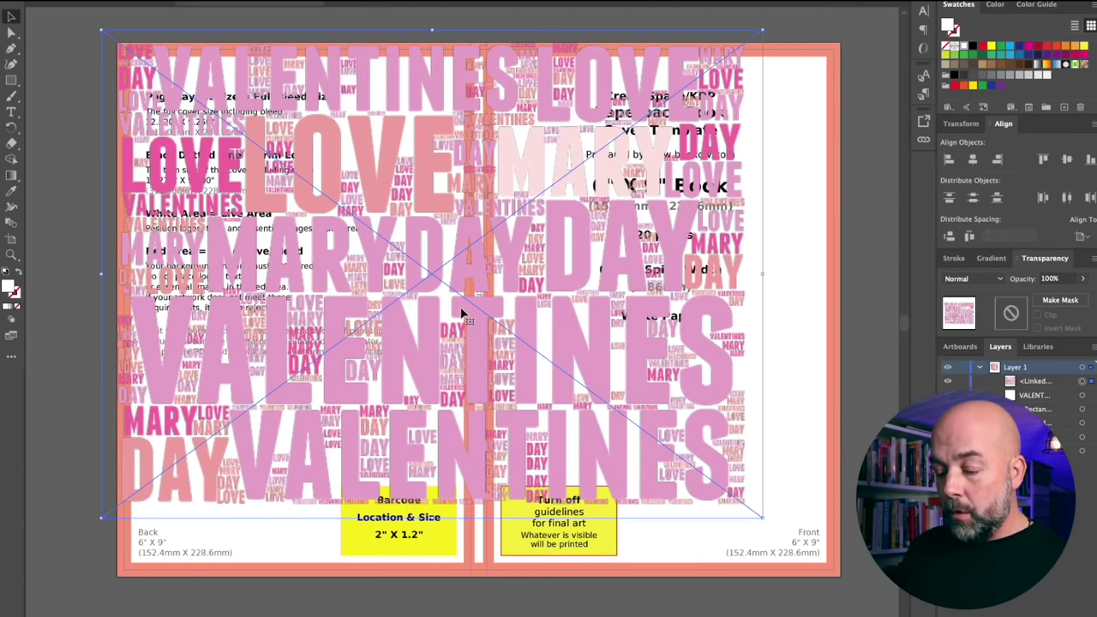
left_click_drag(762, 518, 859, 589)
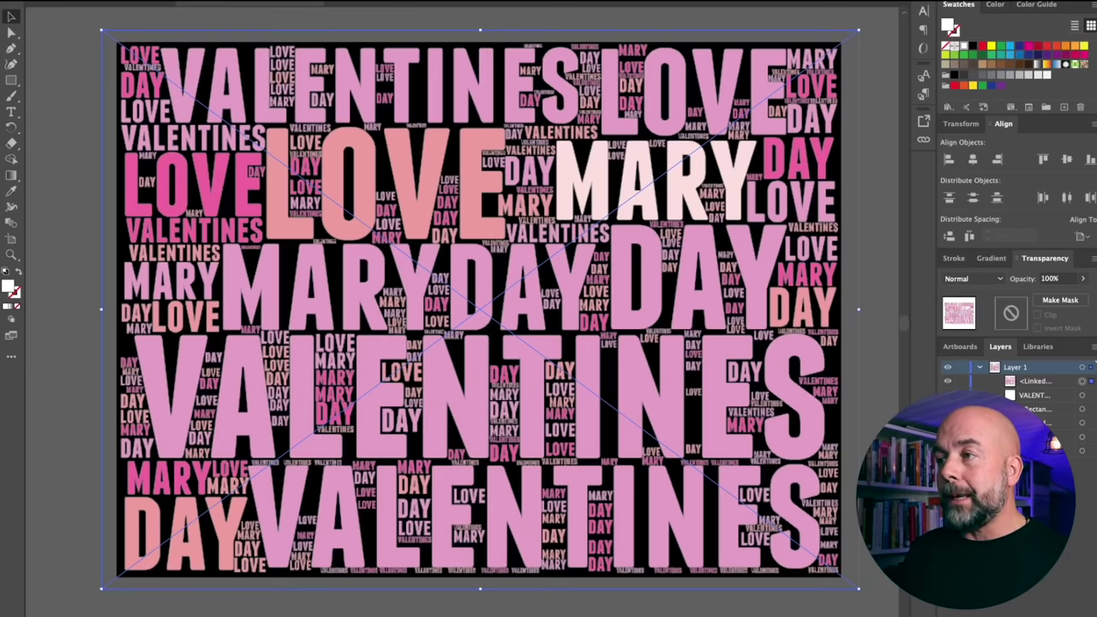
left_click(871, 352)
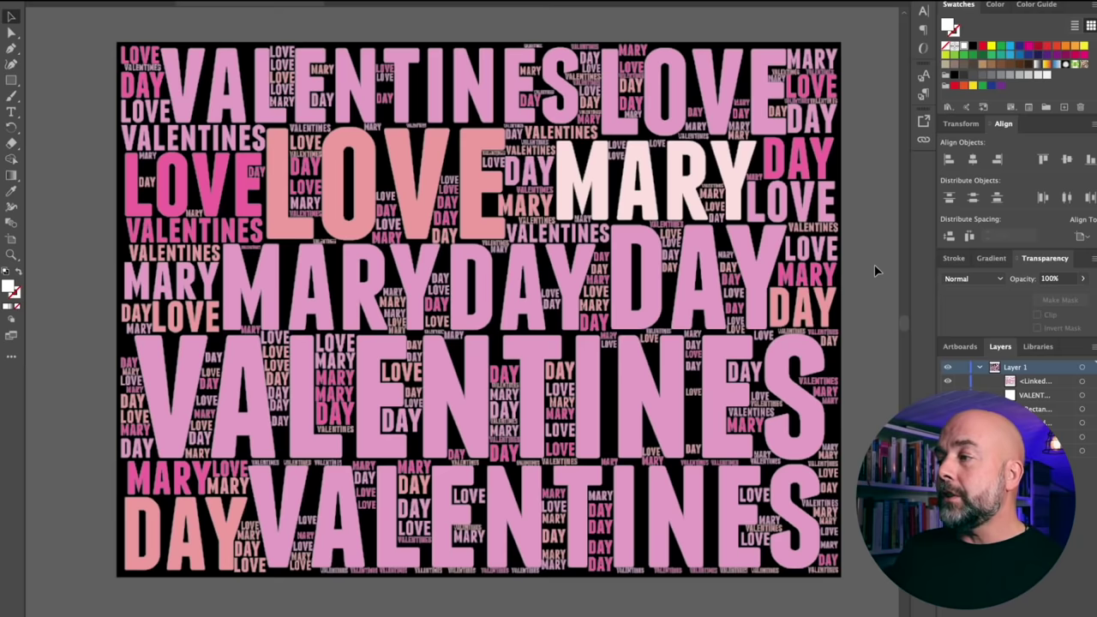
Step: Send the word art to the back and hide it to reveal the 6x9 template
left_click(648, 385)
key("ctrl+shift+bracketleft")
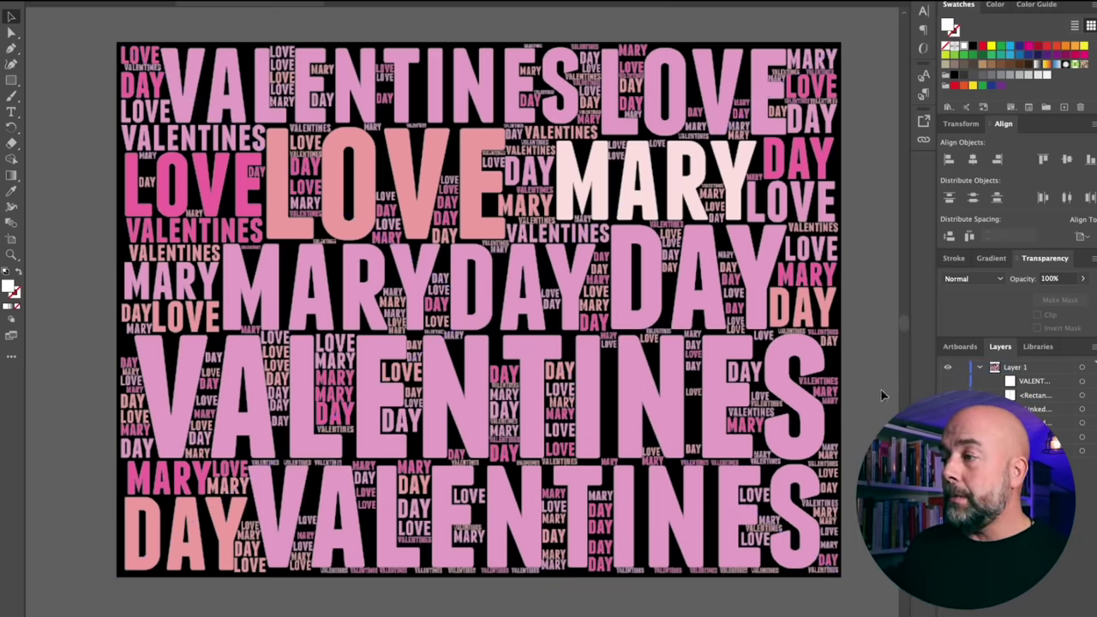
left_click(546, 260)
left_click(482, 172)
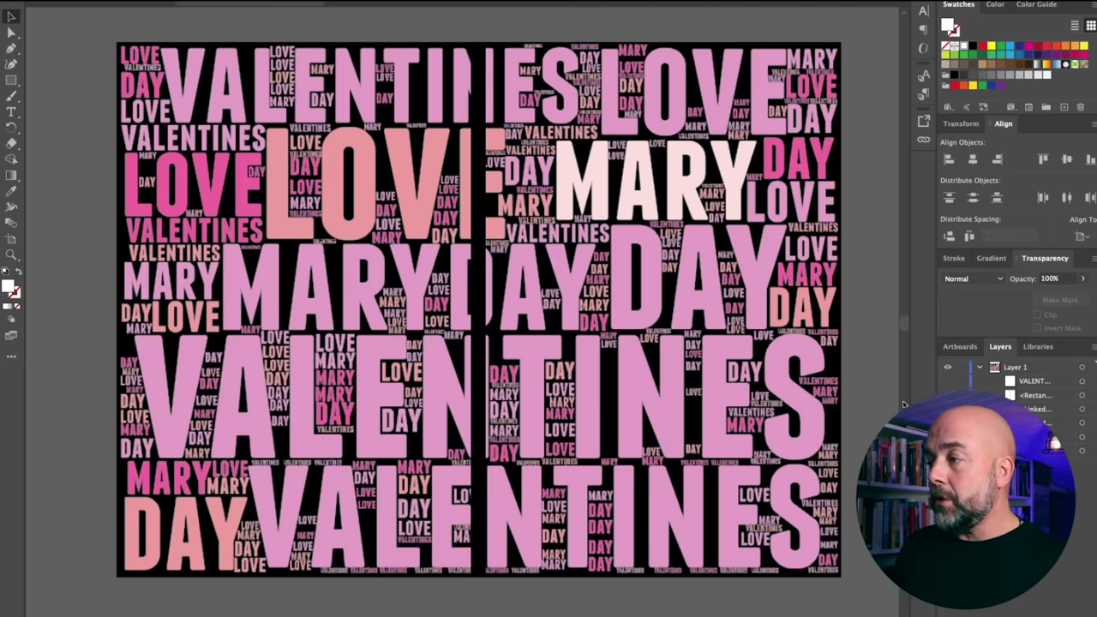
key("ctrl+3")
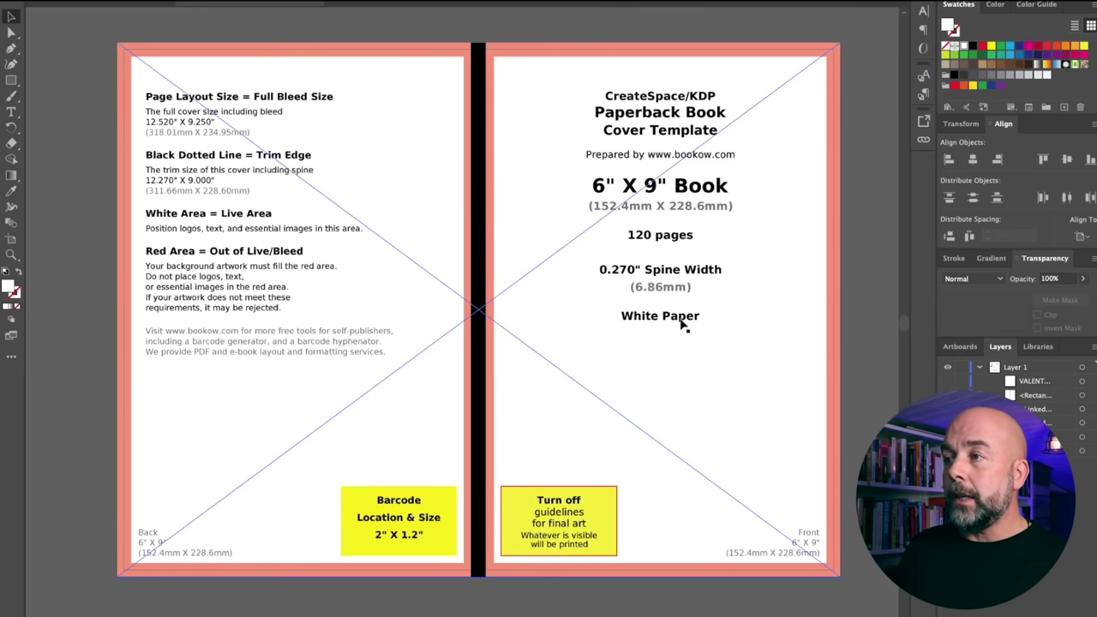
Step: Align the black spine strip precisely on the cover's centre guide
mouse_move(482, 169)
left_mouse_down()
mouse_move(510, 169)
mouse_move(480, 168)
left_mouse_up()
key("ctrl+plus")
left_click_drag(467, 222, 470, 220)
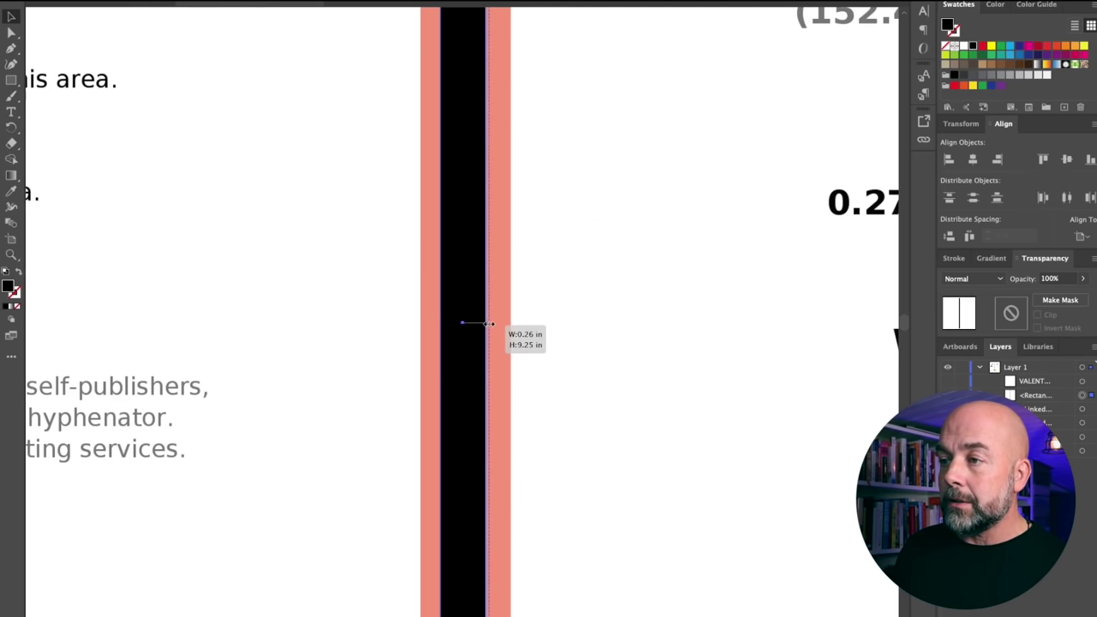
key("ctrl+0")
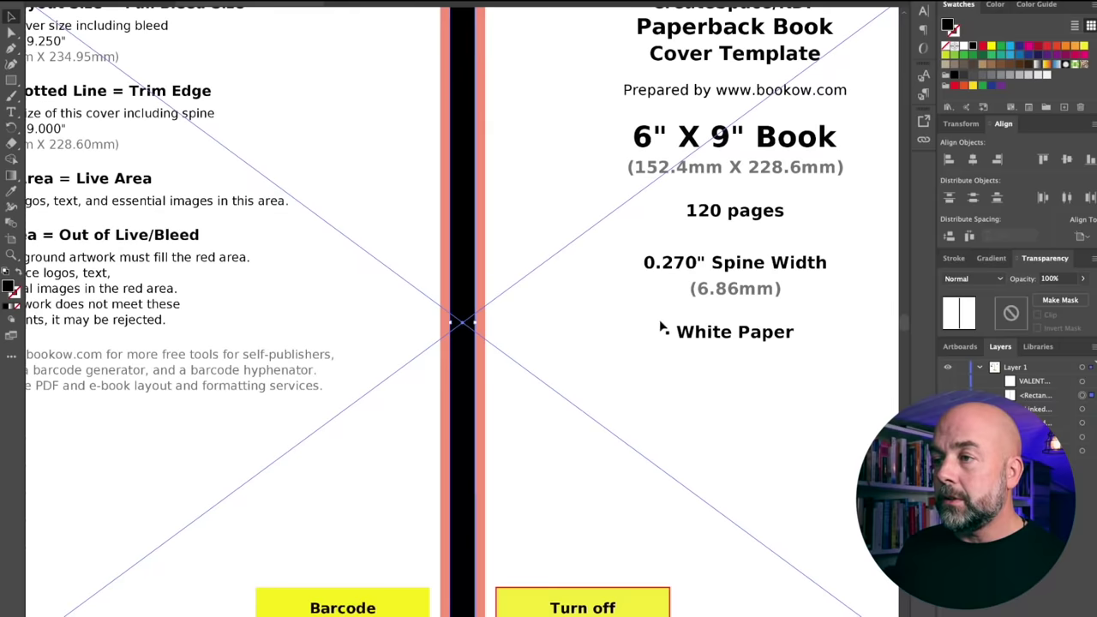
Step: Hide the template guides and select the word-cloud background artwork
key("ctrl+semicolon")
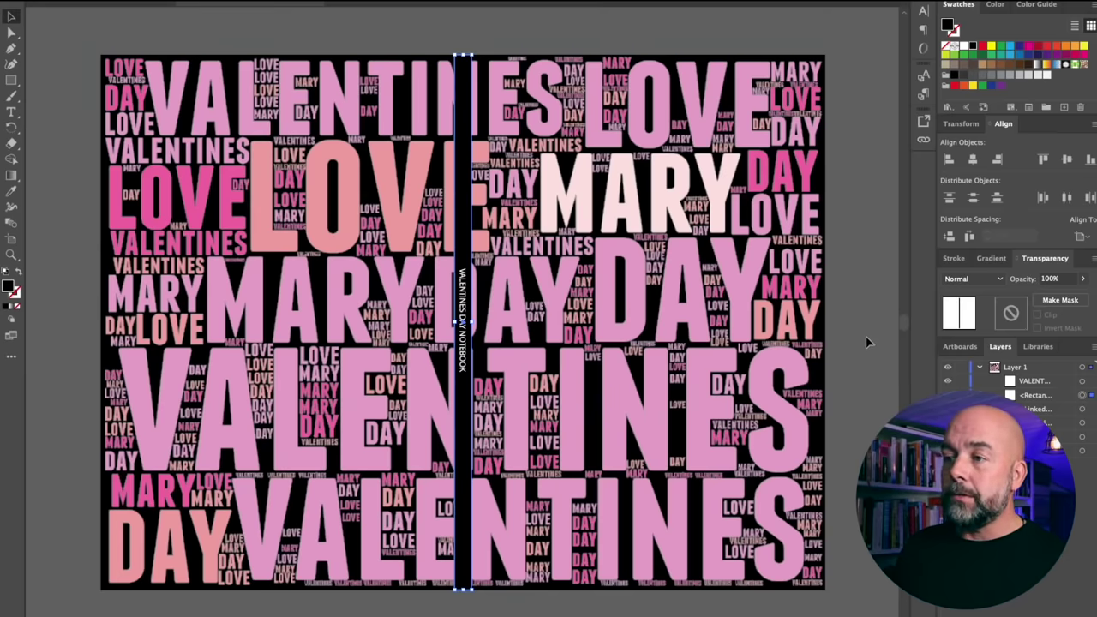
left_click(871, 435)
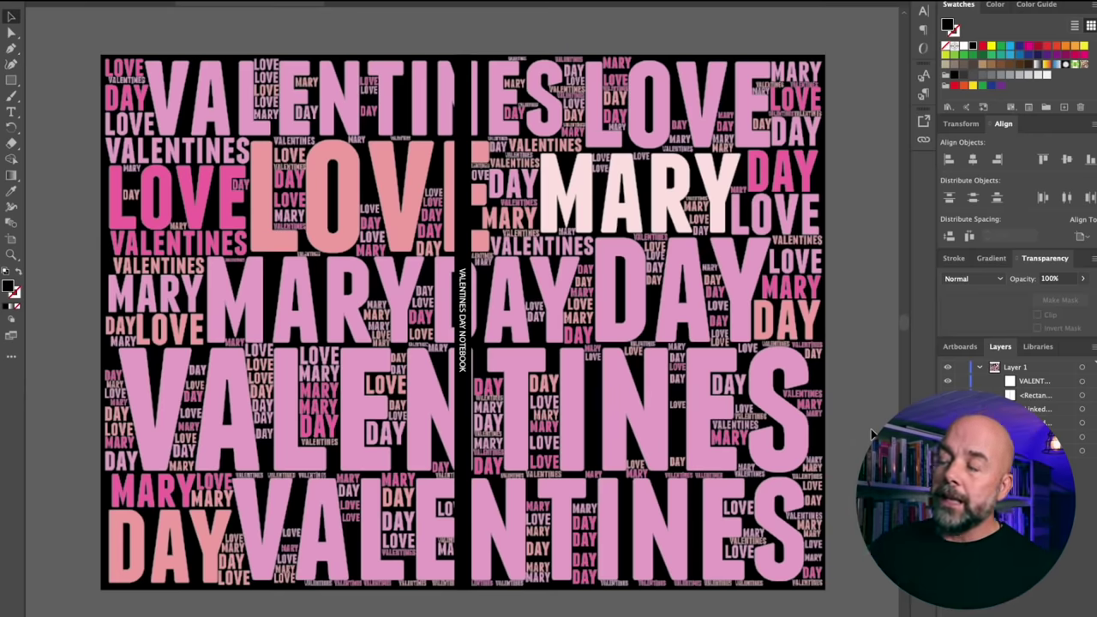
left_click(232, 243)
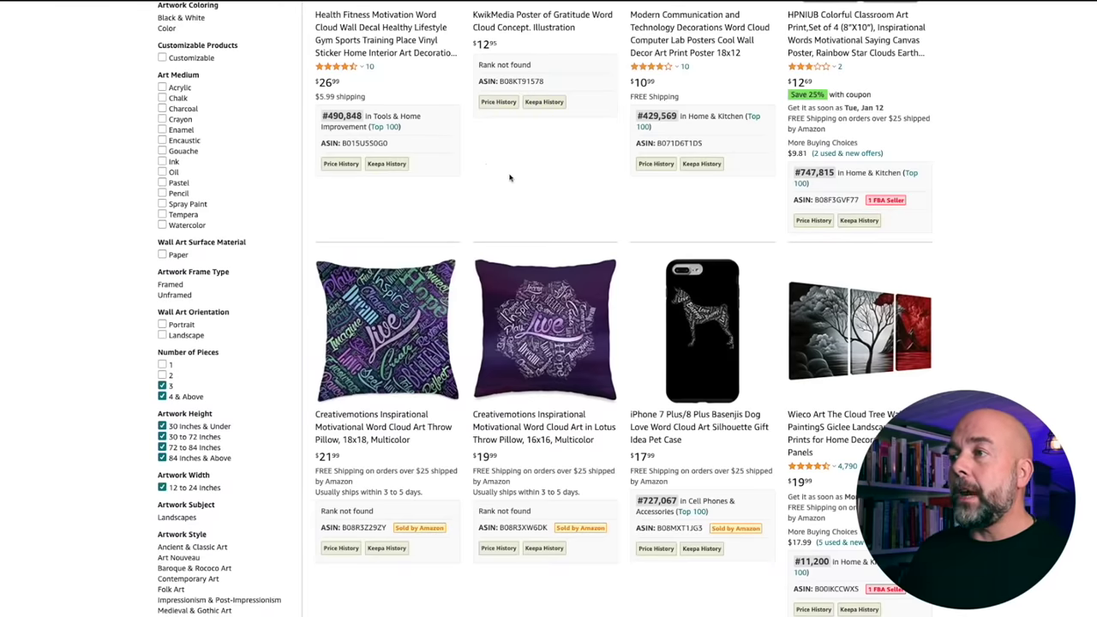
Step: Scroll through Amazon's word-cloud wall art, pillows, PopSockets and the Merch product types
scroll(510, 177, "up", 5)
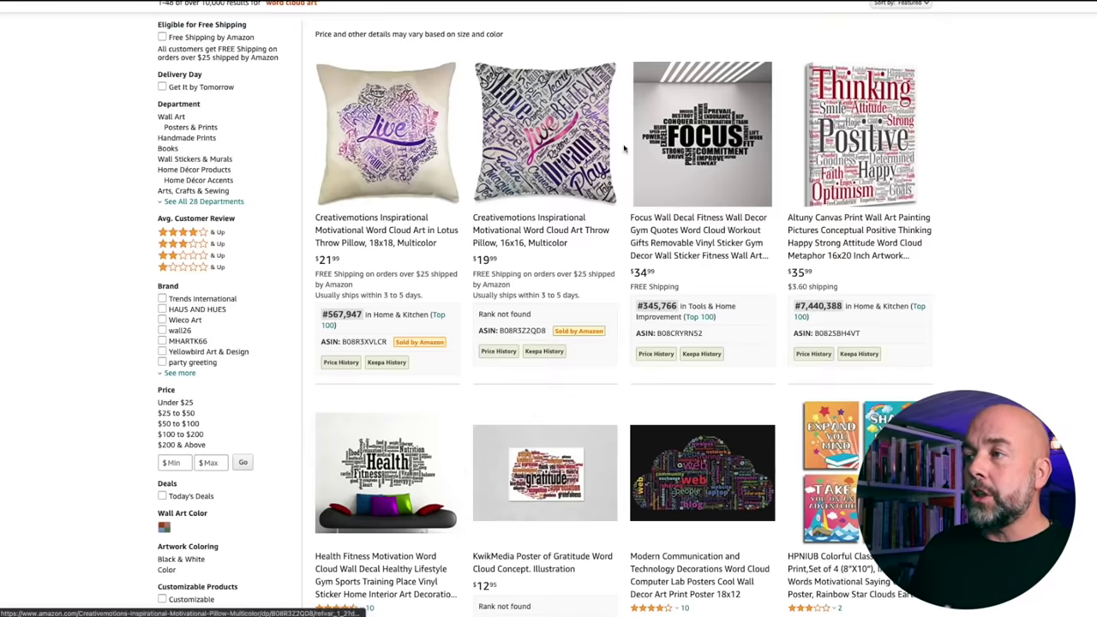
mouse_move(662, 250)
scroll(663, 249, "down", 10)
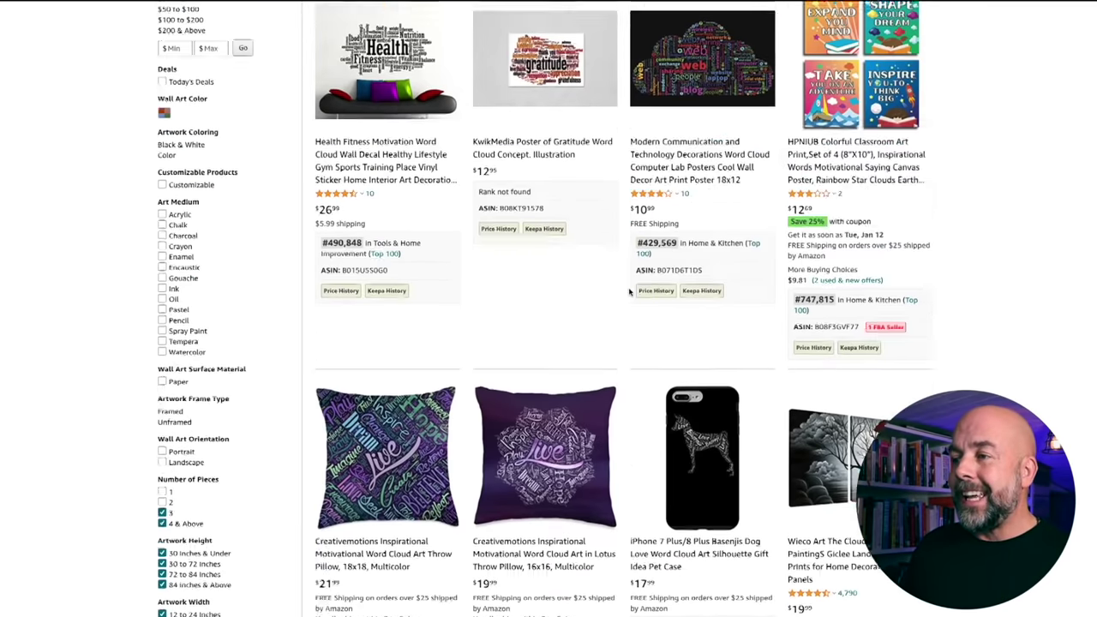
scroll(613, 345, "down", 3)
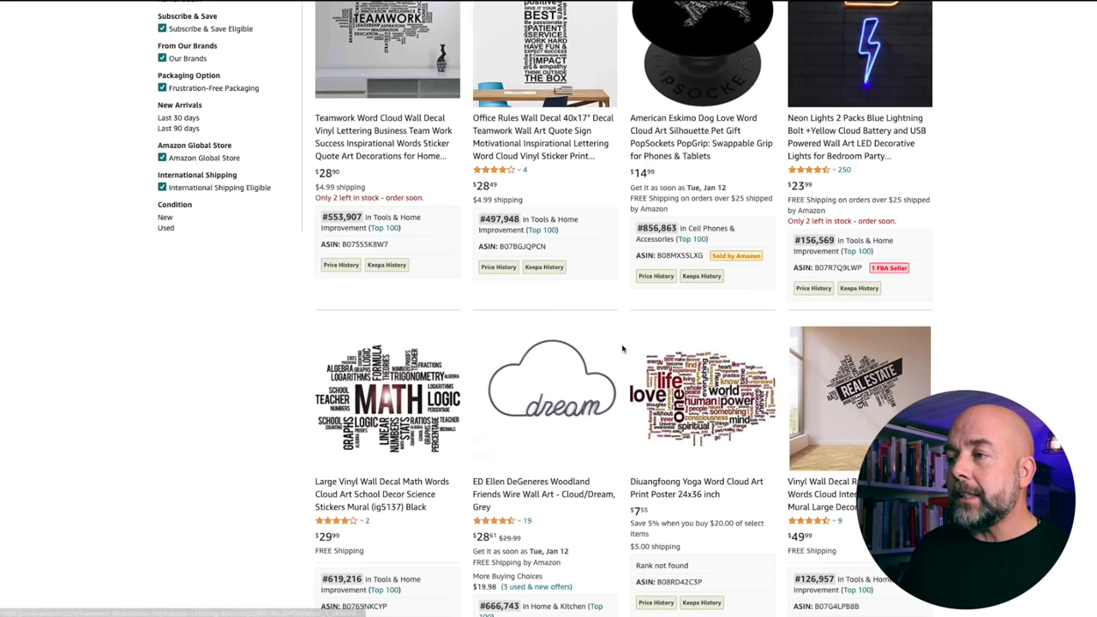
scroll(622, 348, "down", 3)
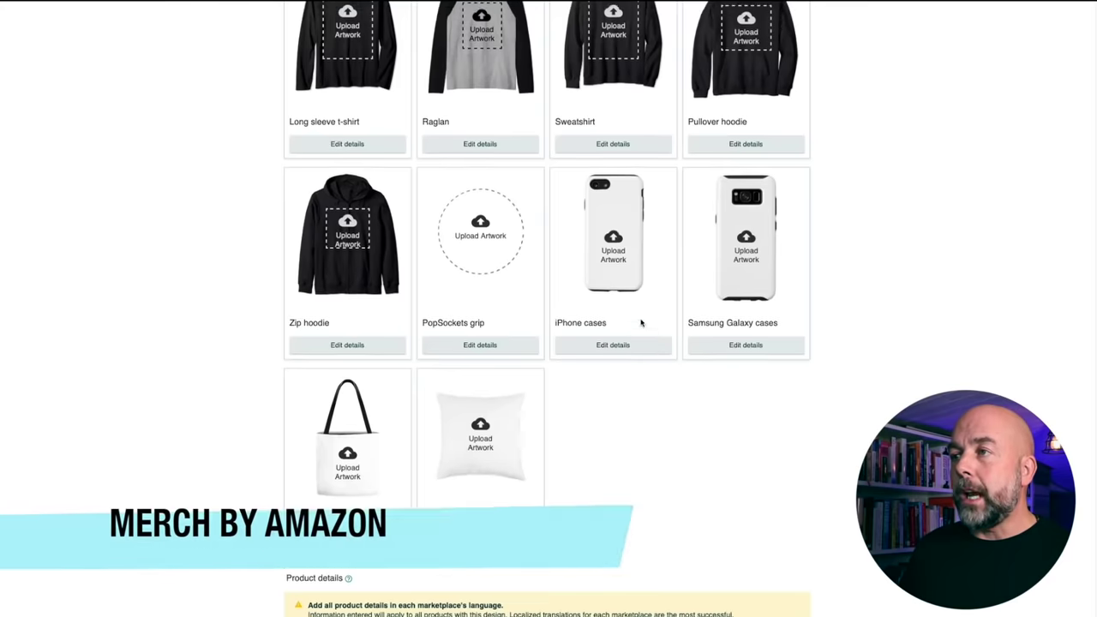
scroll(642, 321, "up", 5)
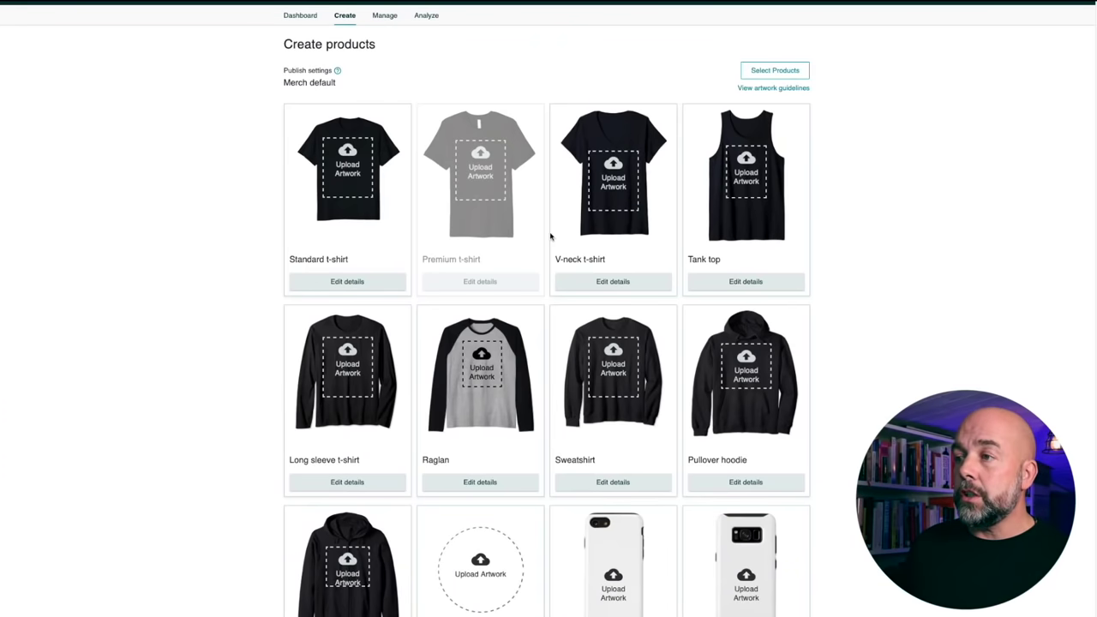
scroll(731, 262, "down", 2)
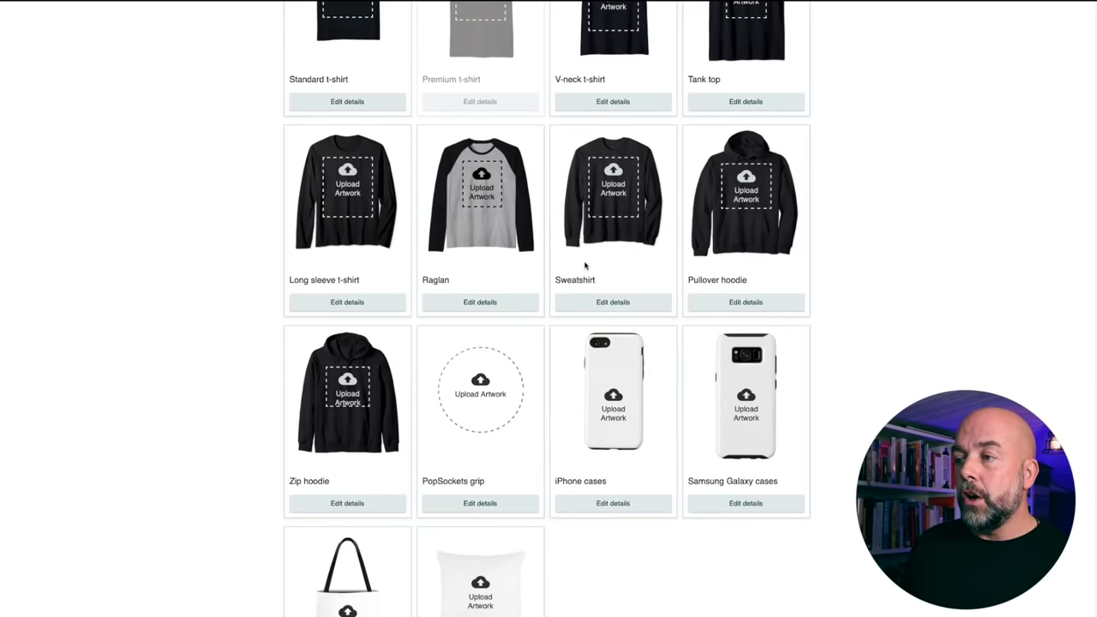
scroll(587, 266, "down", 1)
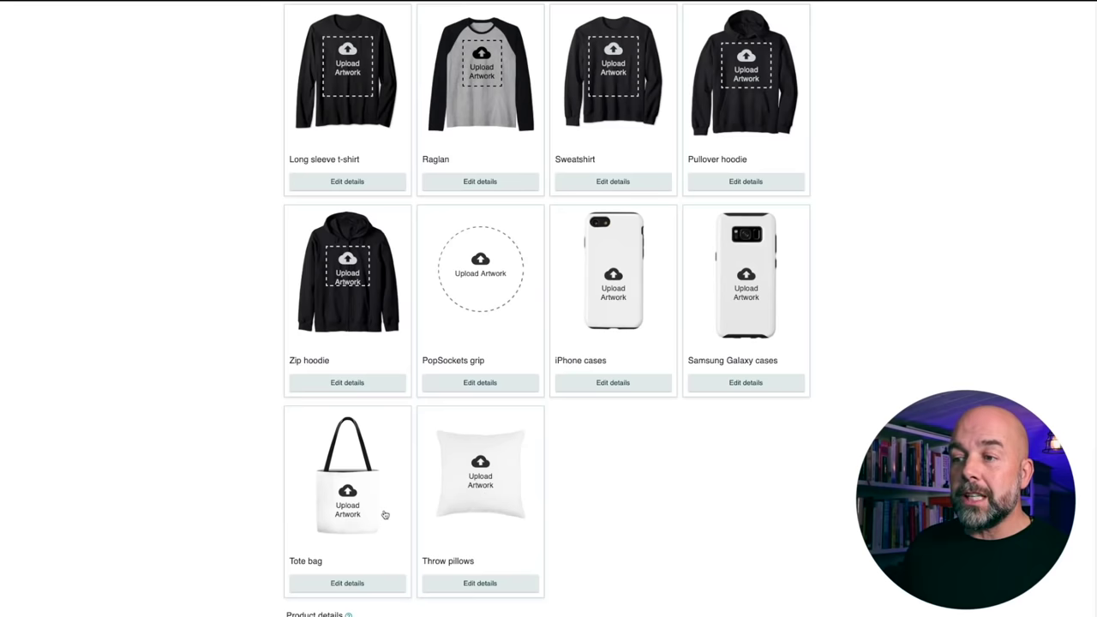
mouse_move(418, 269)
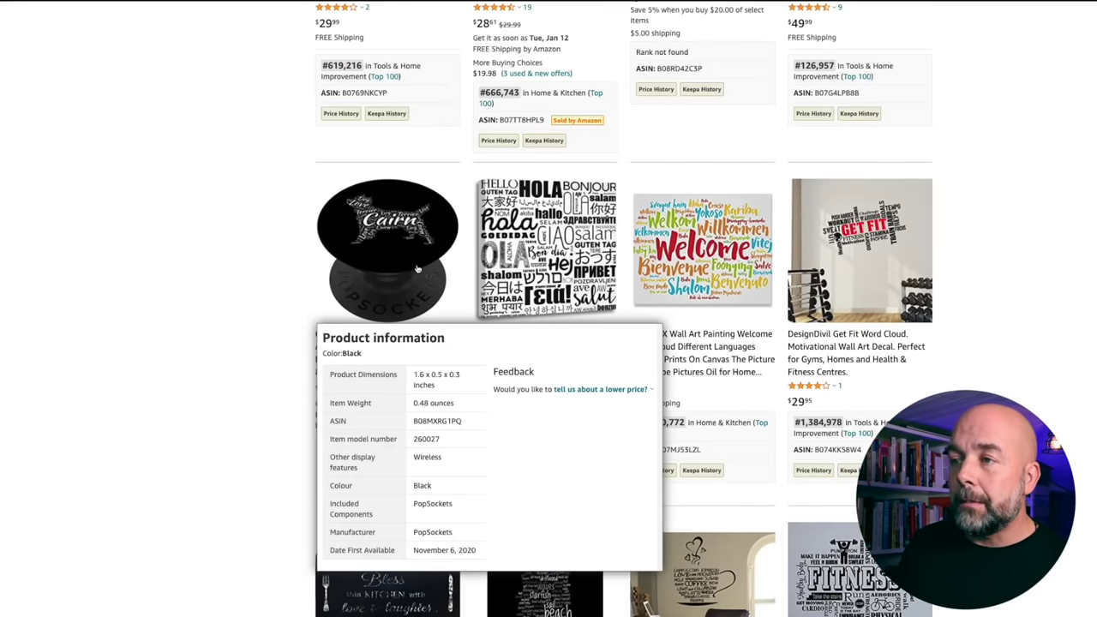
scroll(406, 246, "down", 1)
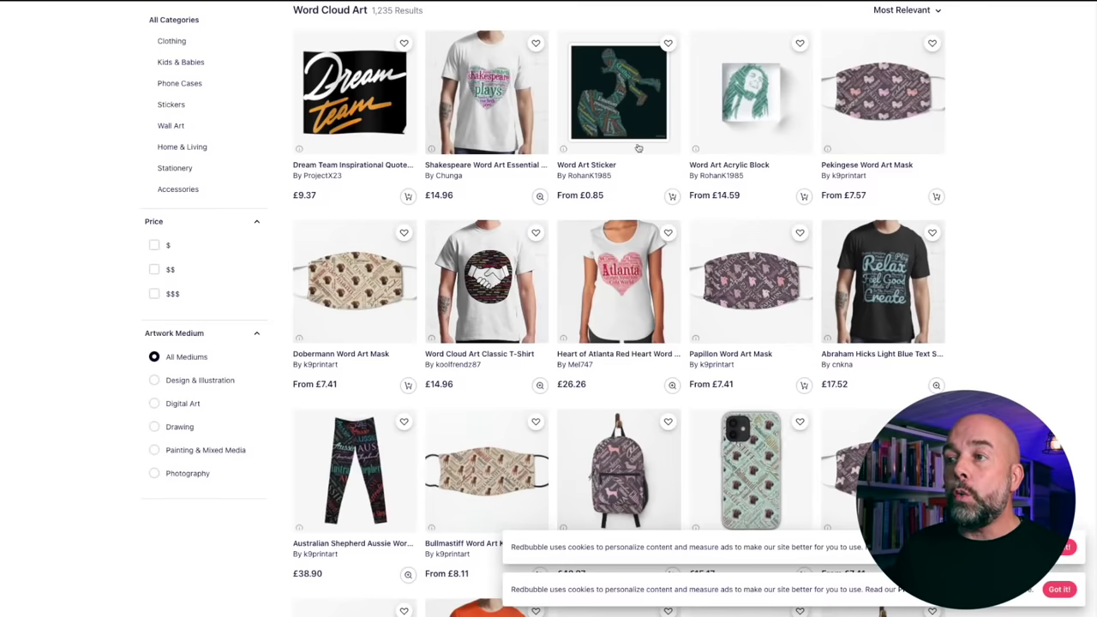
Step: Open the Papillon Word Art Mask listing from Redbubble's word cloud art results
scroll(639, 148, "up", 2)
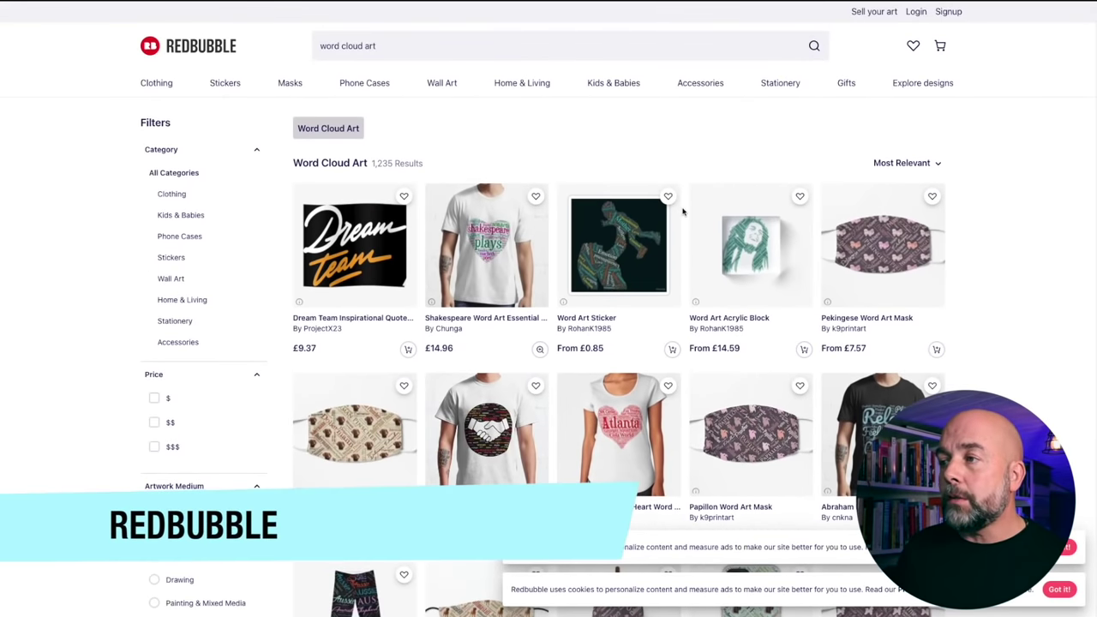
scroll(683, 212, "down", 1)
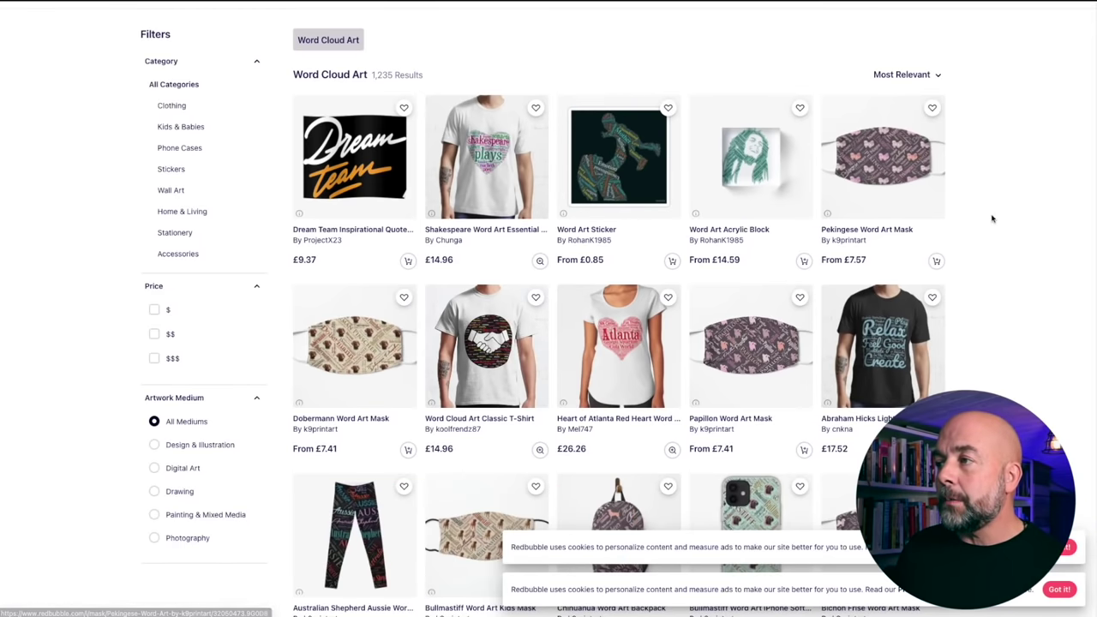
scroll(992, 215, "down", 1)
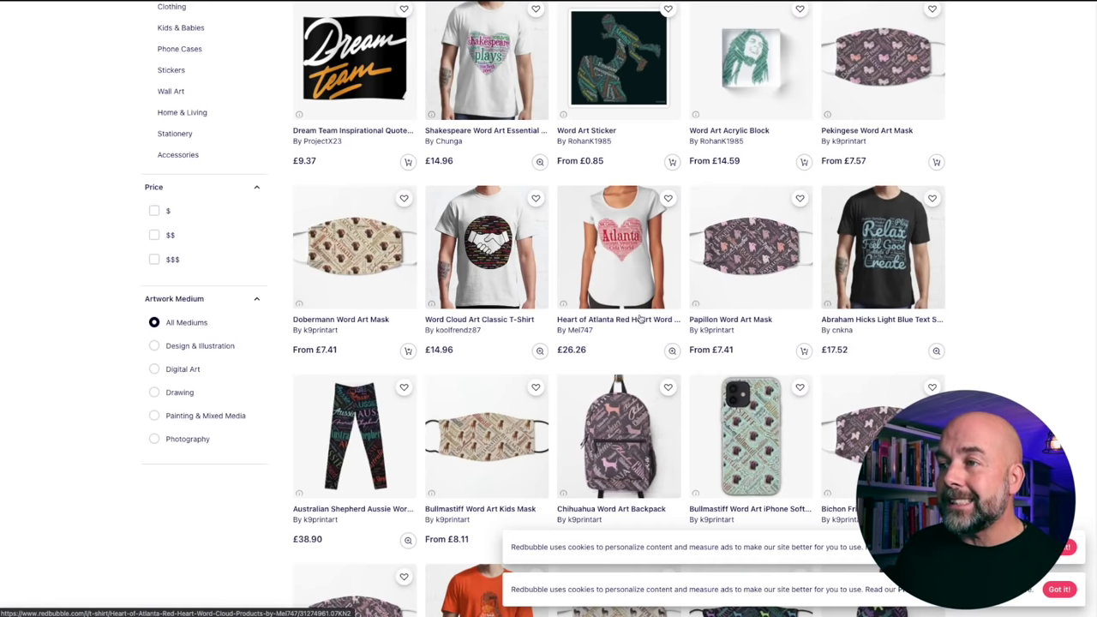
left_click(735, 271)
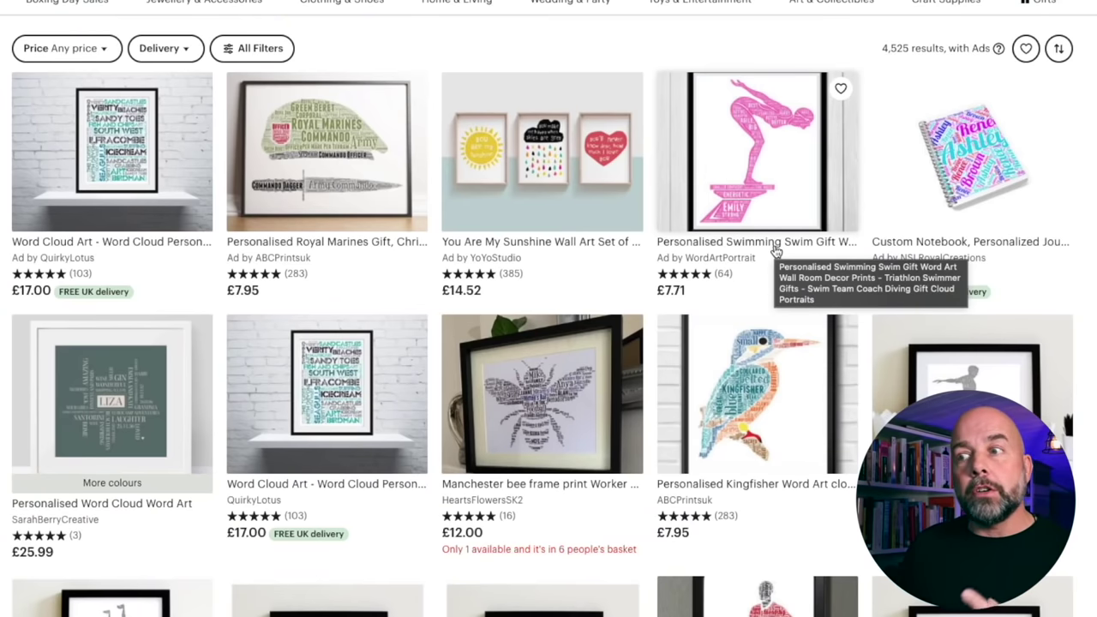
Step: Browse Etsy's word art results, opening the personalised pig print, then the Maine Coon print
scroll(790, 237, "down", 2)
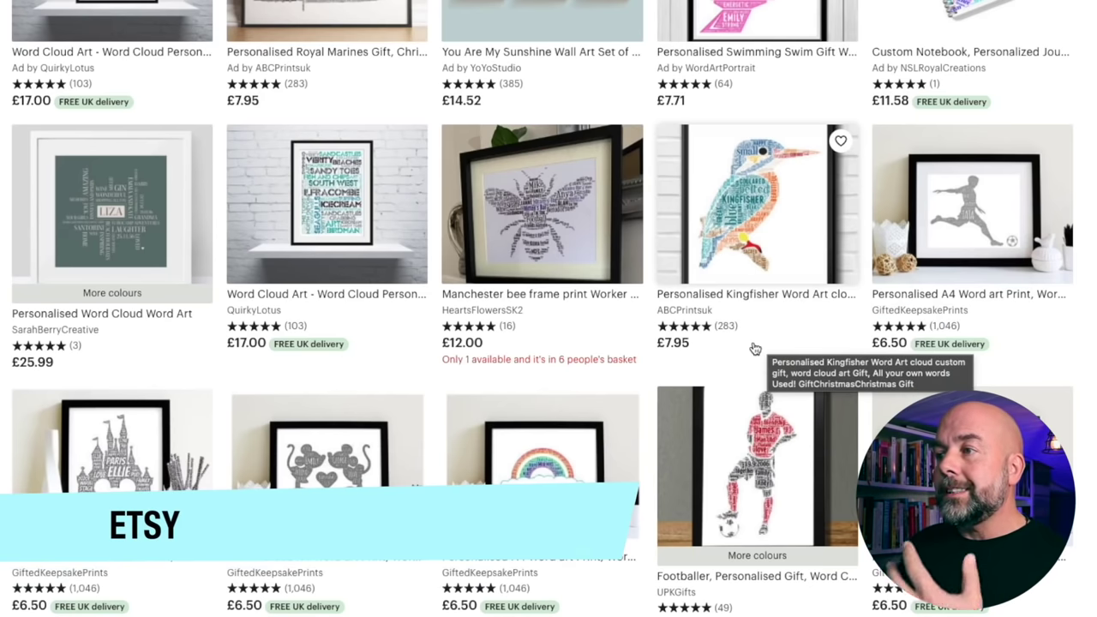
scroll(763, 360, "down", 6)
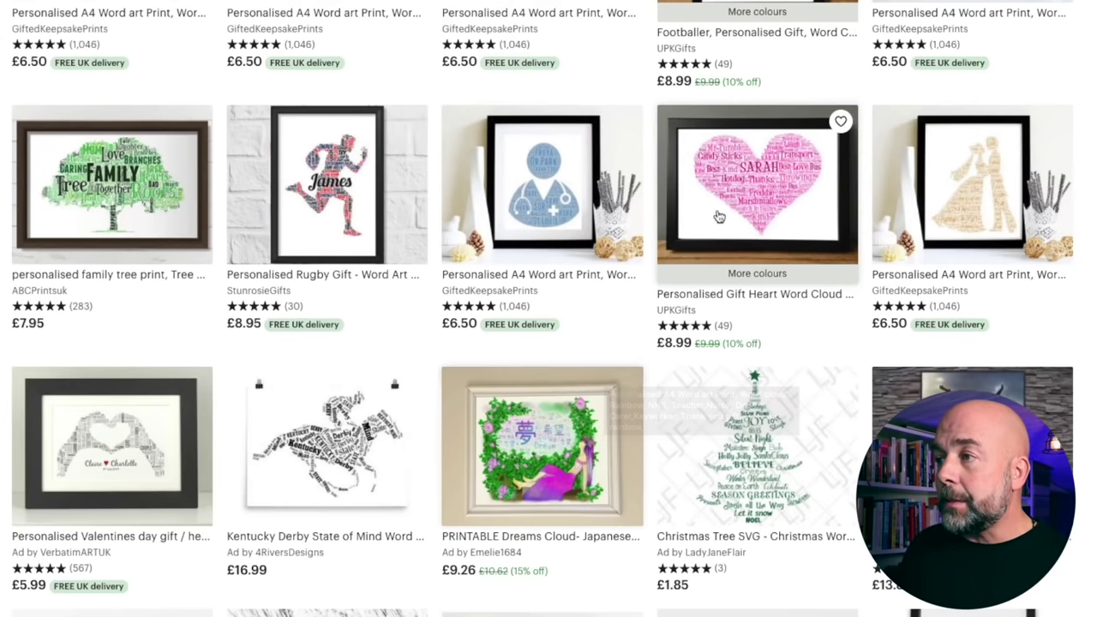
scroll(762, 258, "down", 6)
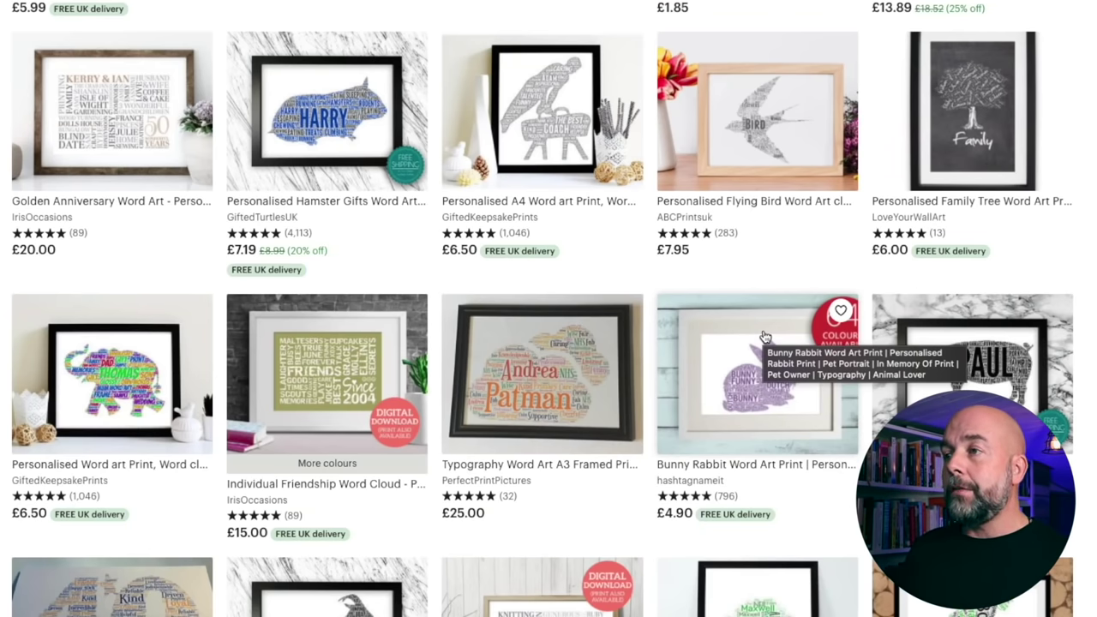
scroll(680, 359, "down", 3)
left_click(942, 117)
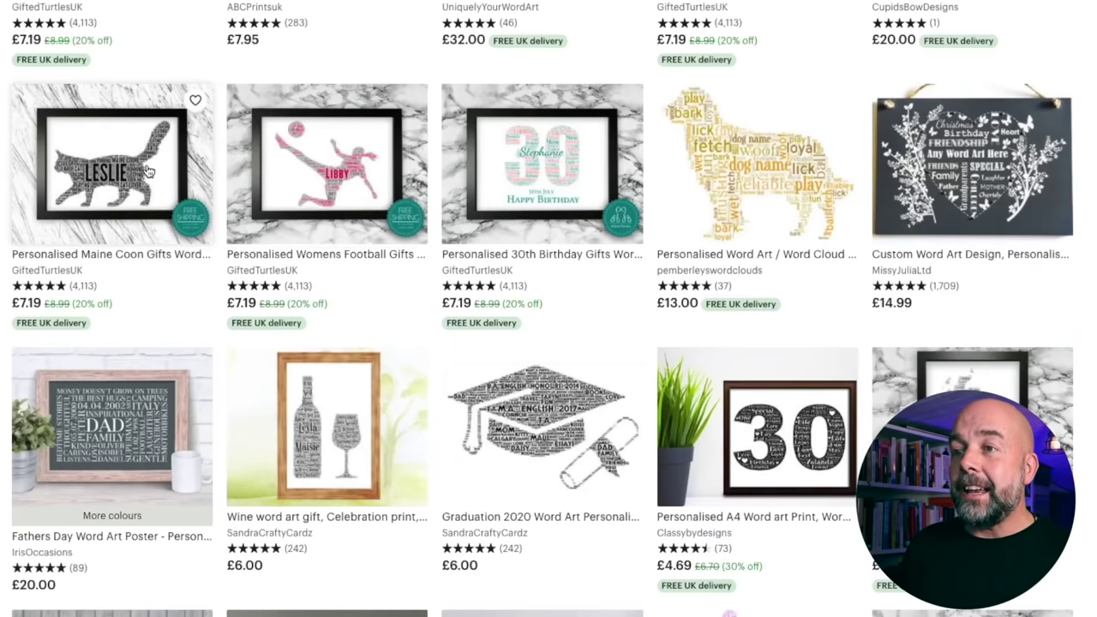
left_click(147, 172)
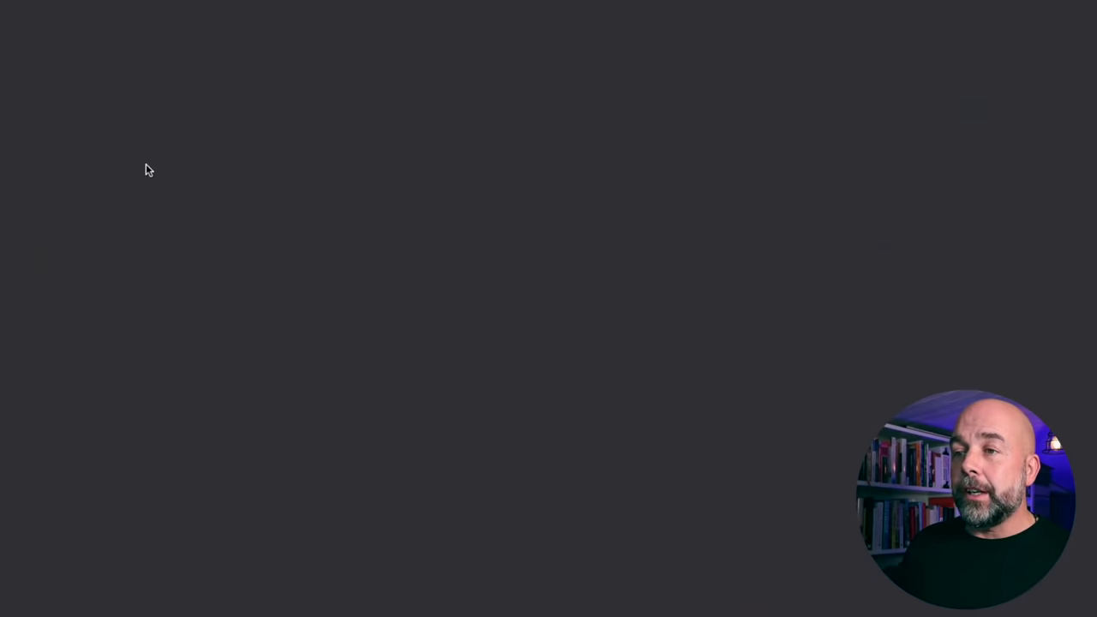